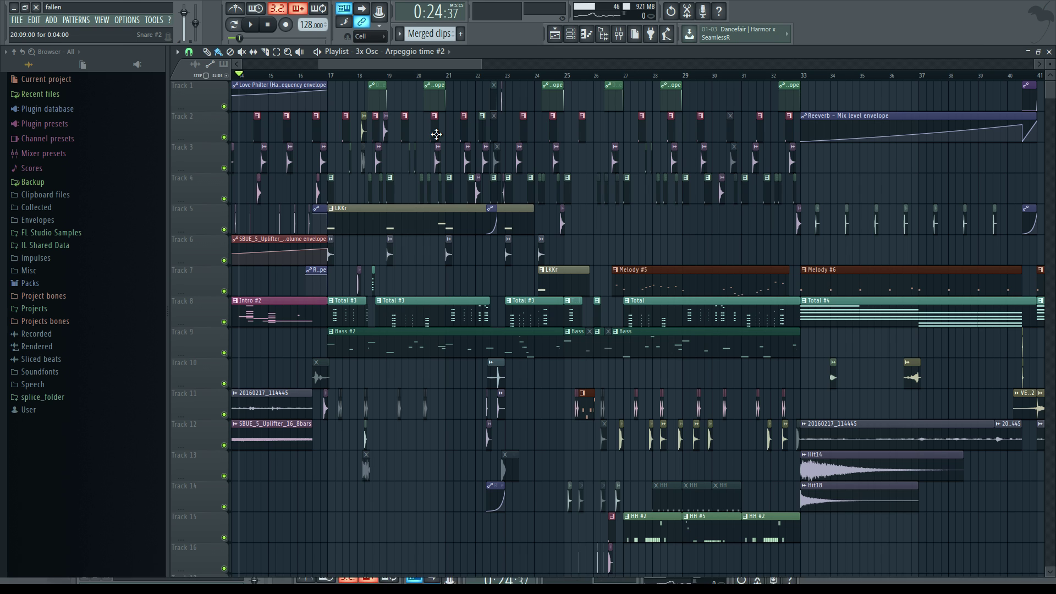
# - Play the arrangement from about bar 14 through the drop to about bar 26, and stop playback
pyautogui.press('space')
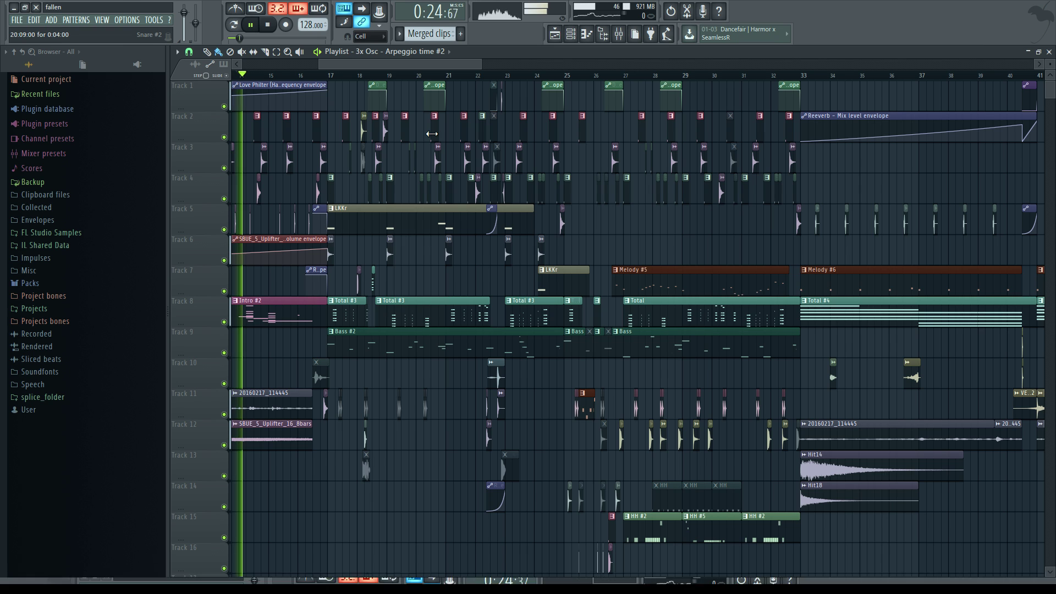
pyautogui.scroll(-3, 434, 182)
pyautogui.scroll(2, 407, 182)
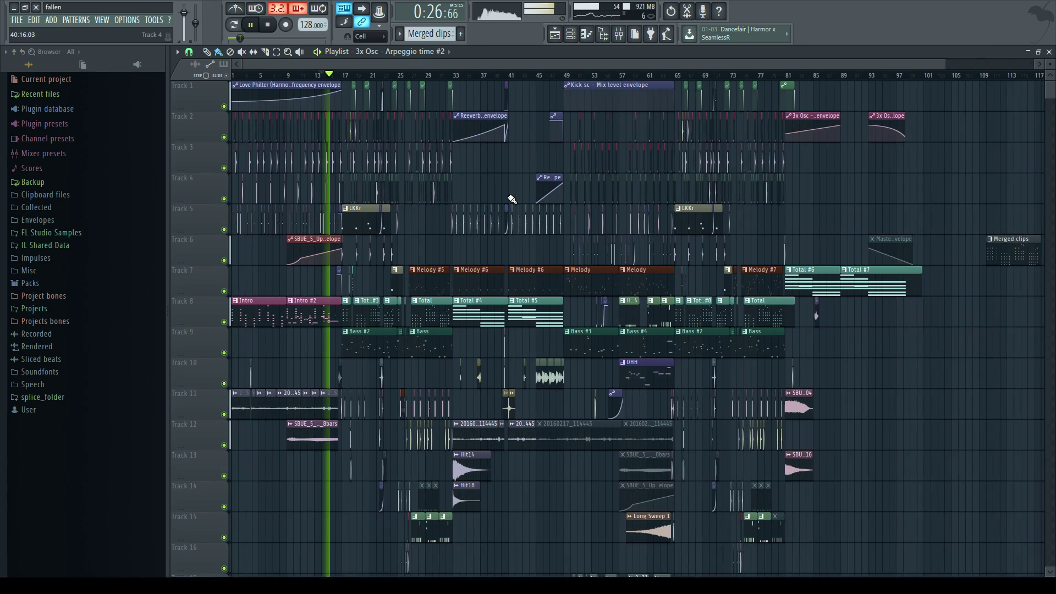
pyautogui.scroll(2, 352, 182)
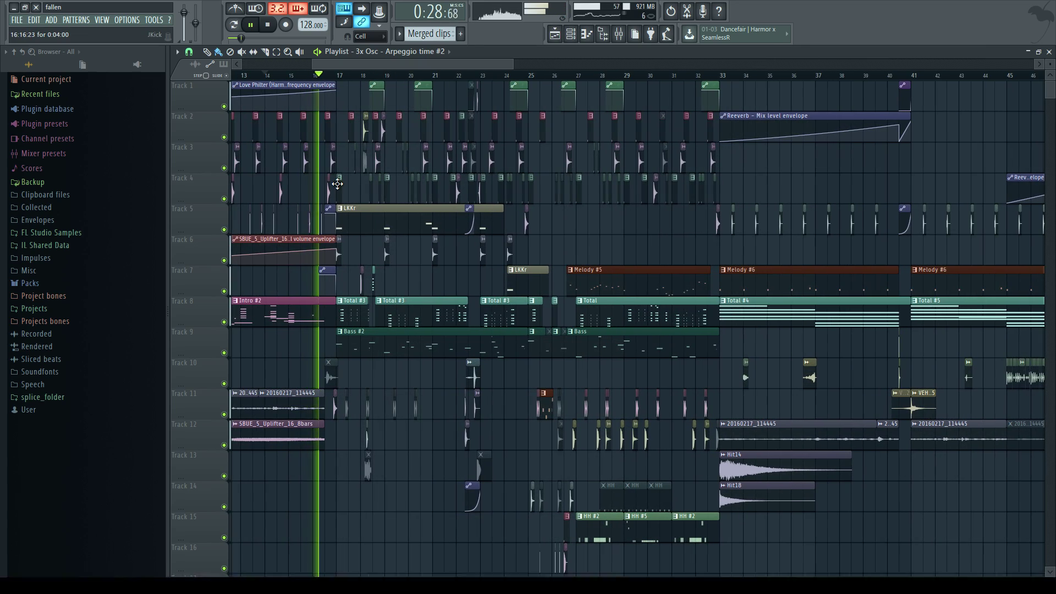
pyautogui.scroll(3, 444, 217)
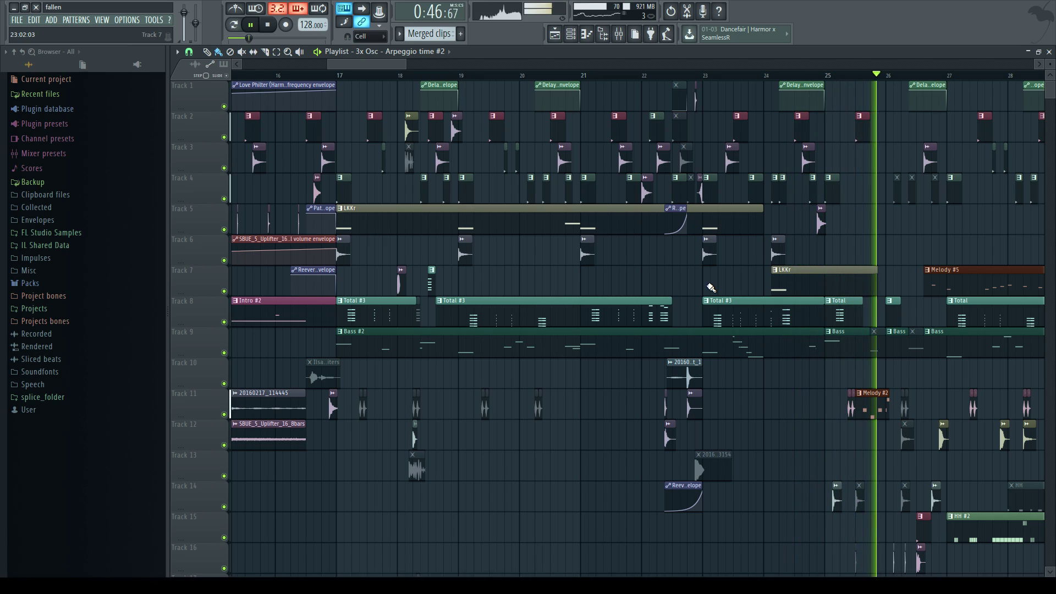
pyautogui.press('space')
# - Rename the Merged clips pattern at bar 110 on Track 6 to Chords and color it green
pyautogui.scroll(-10, 711, 287)
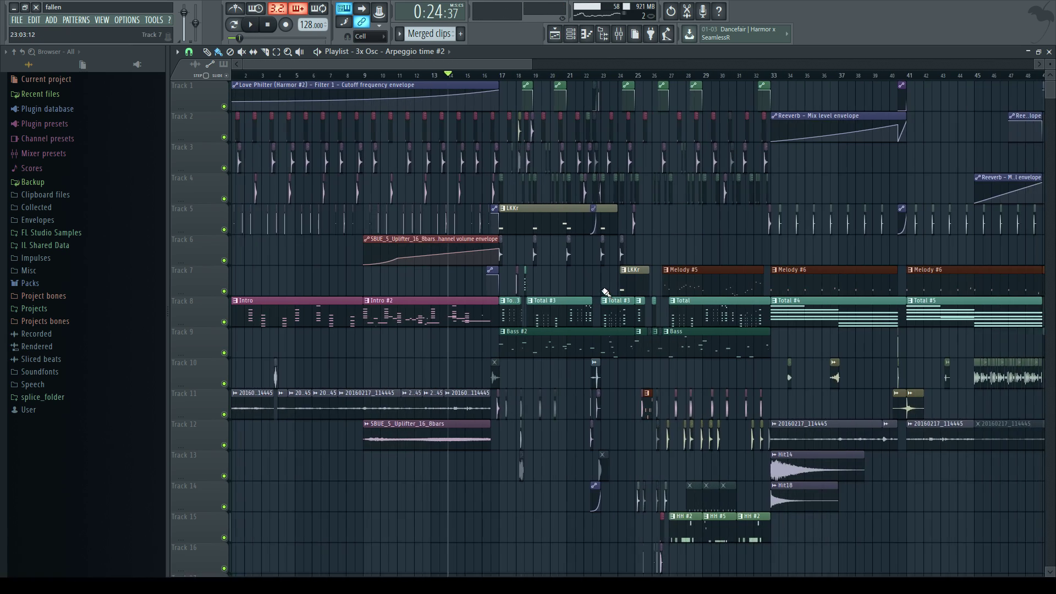
pyautogui.scroll(6, 959, 327)
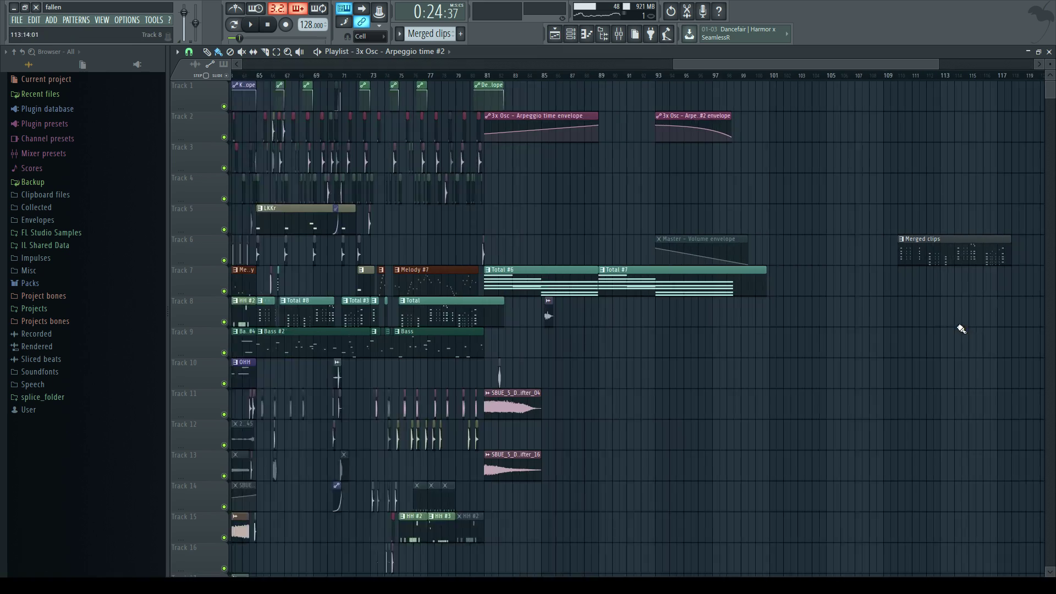
pyautogui.scroll(3, 1011, 290)
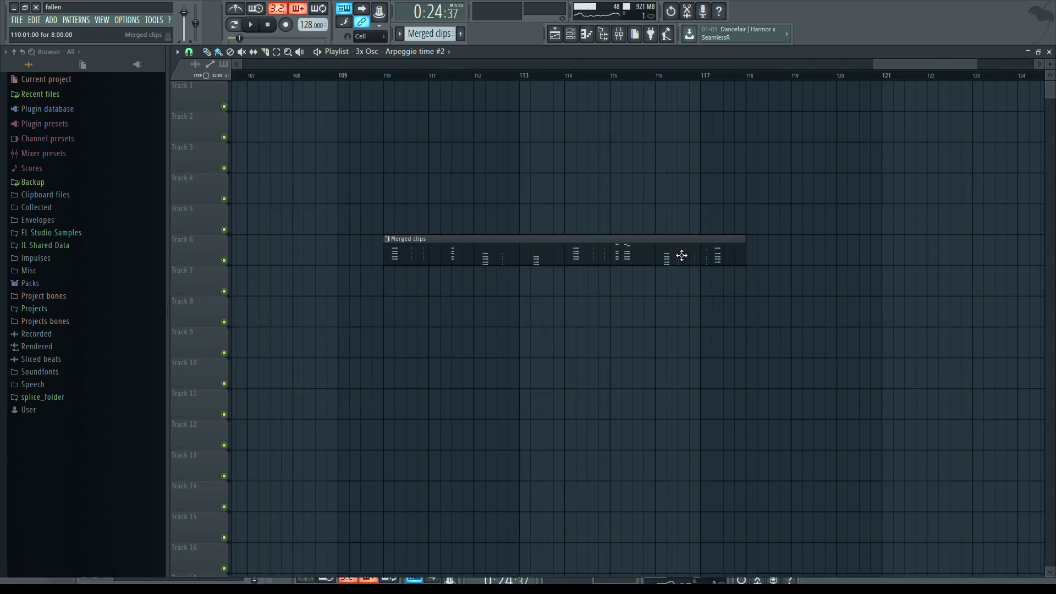
pyautogui.click(513, 252)
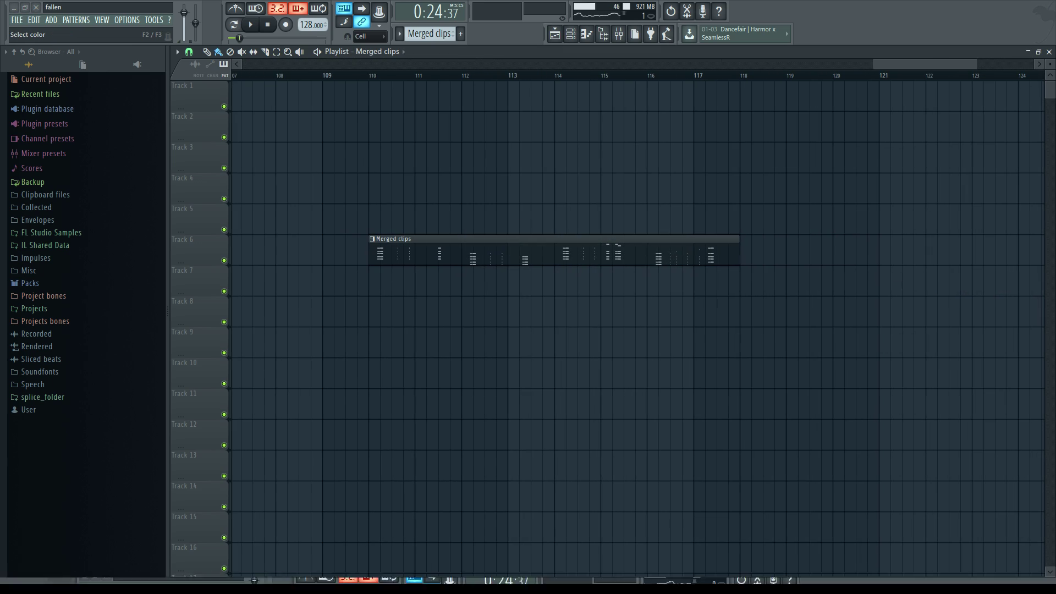
pyautogui.hotkey('ctrl', 'z')
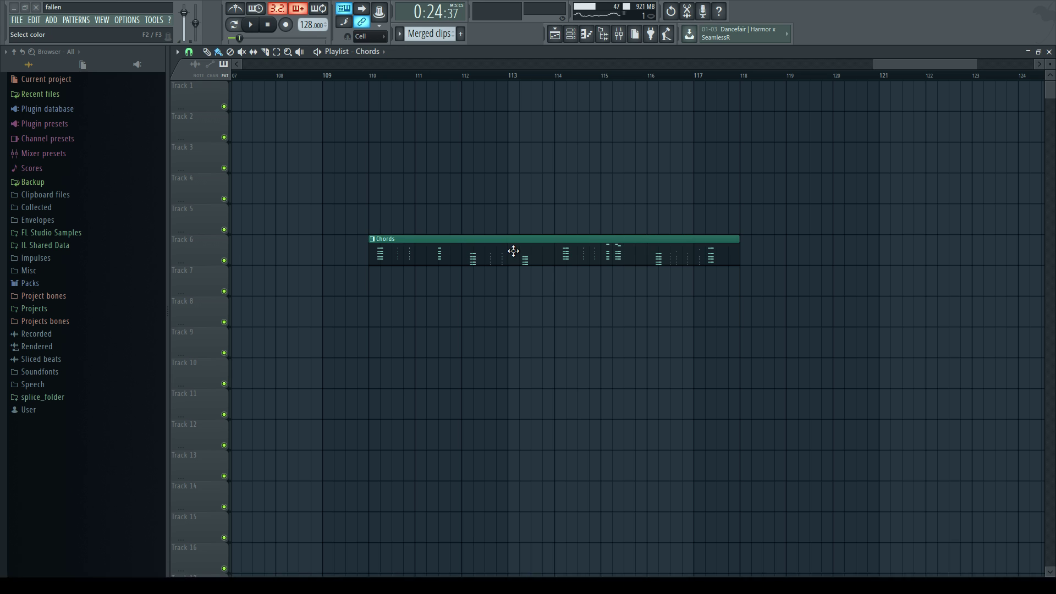
# - Place the playback position at bar 110, listen to the start of the Chords clip and stop playback
pyautogui.scroll(4, 348, 215)
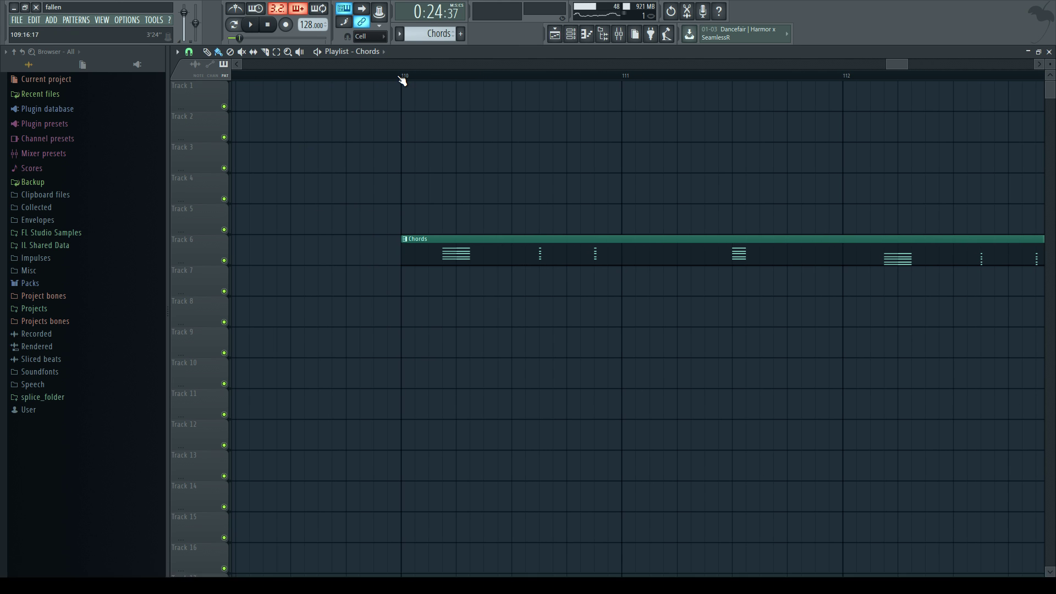
pyautogui.click(401, 77)
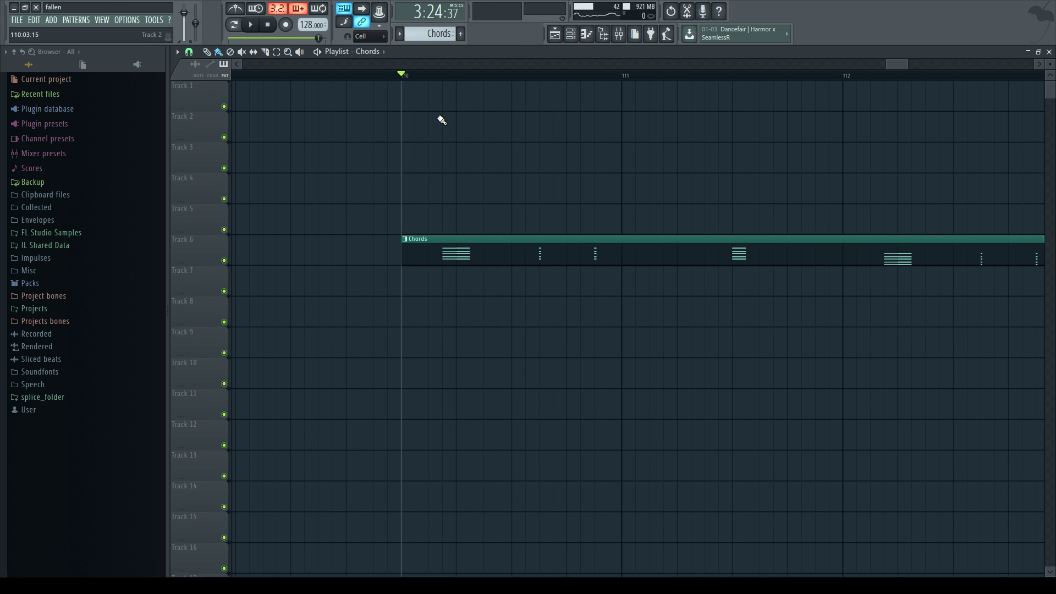
pyautogui.press('space')
pyautogui.scroll(-3, 643, 233)
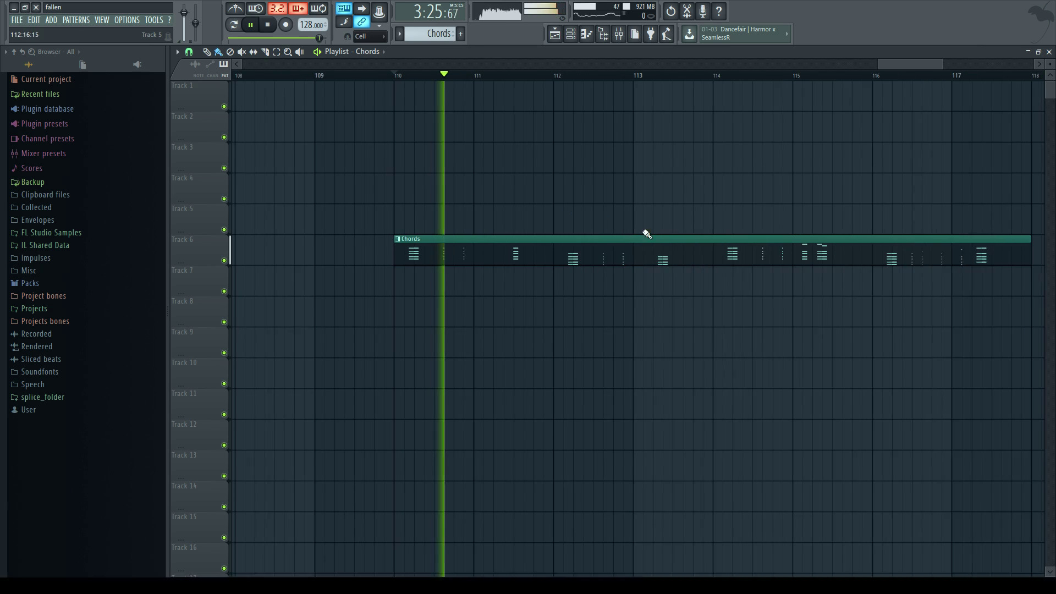
pyautogui.scroll(1, 692, 236)
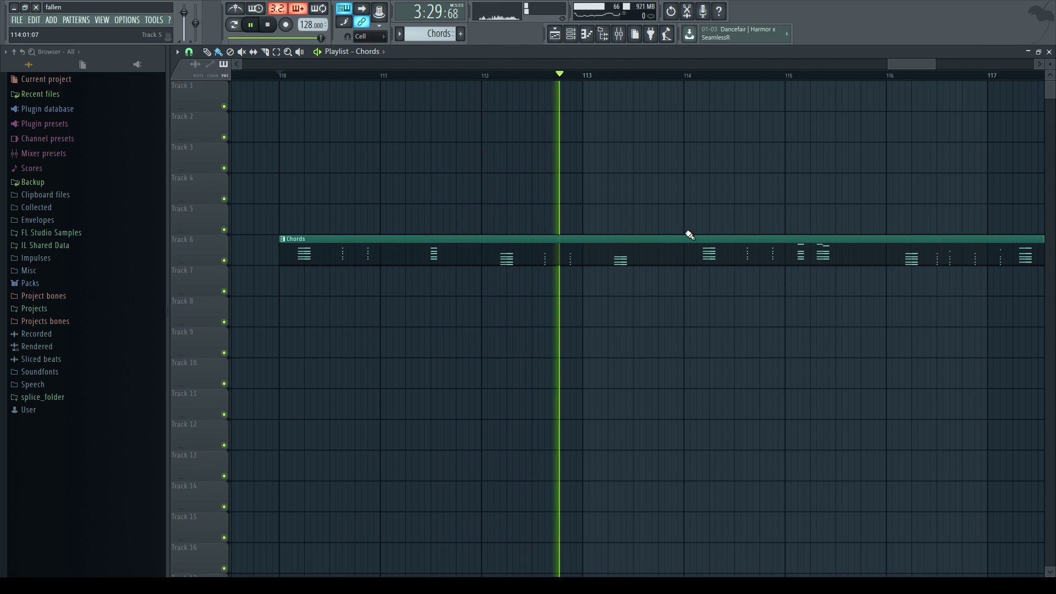
pyautogui.press('space')
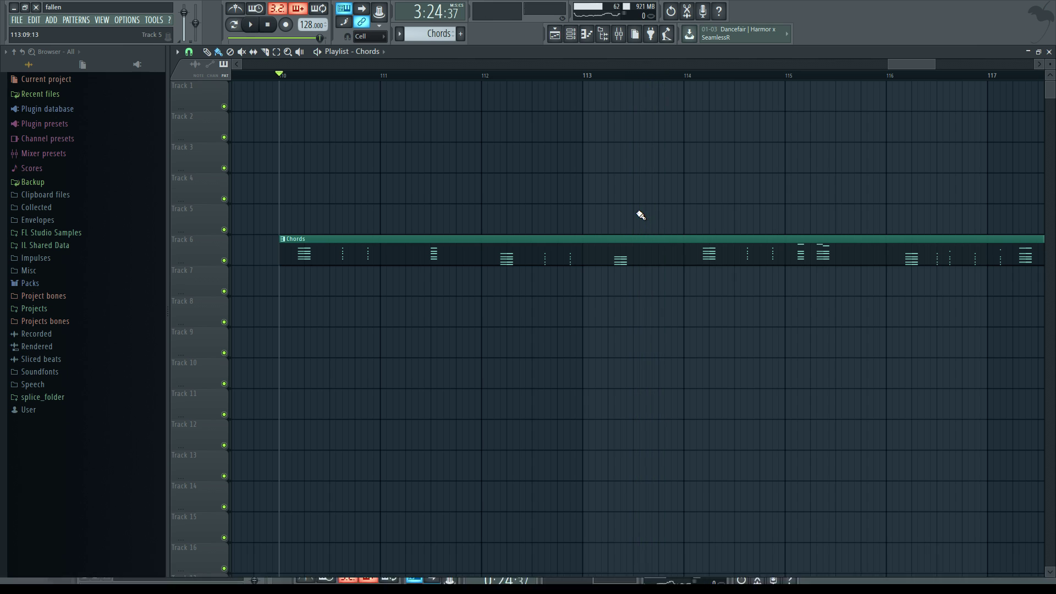
# - Show the channel rack's Synths group and open the Layer #3 channel settings beside it
pyautogui.click(619, 33)
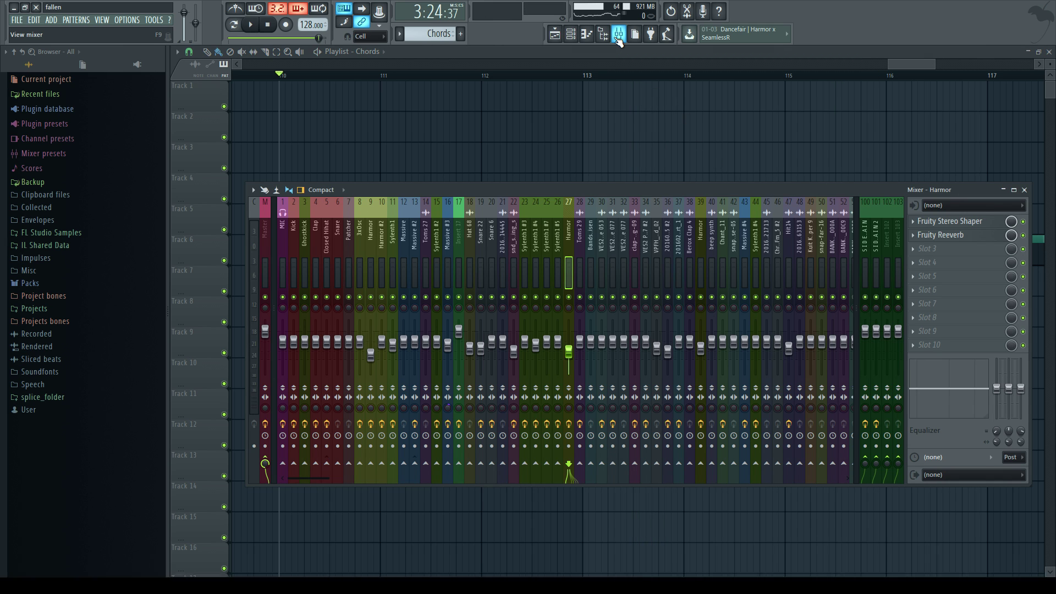
pyautogui.click(554, 33)
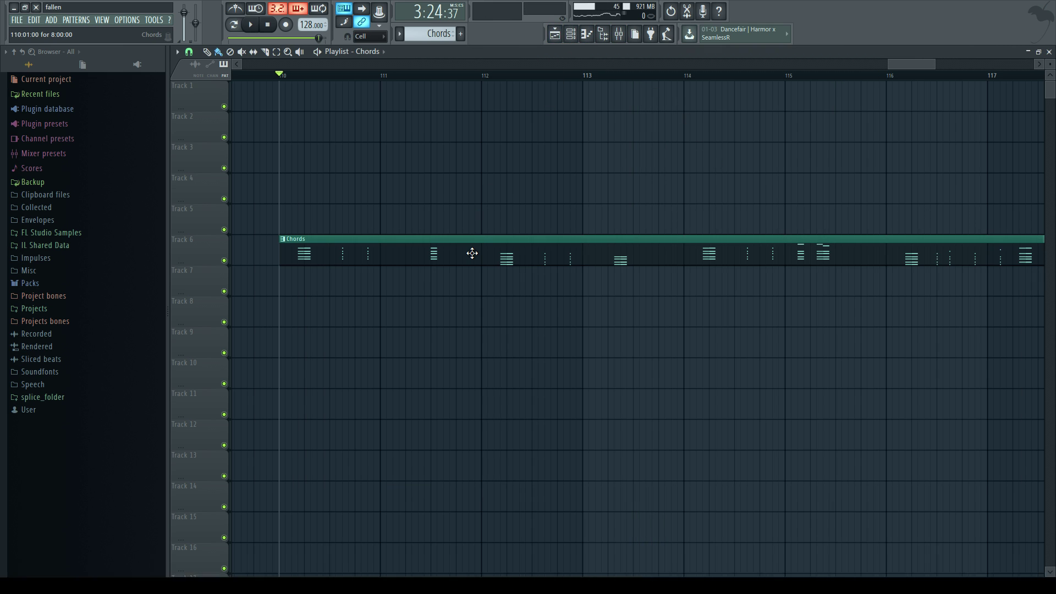
pyautogui.click(570, 33)
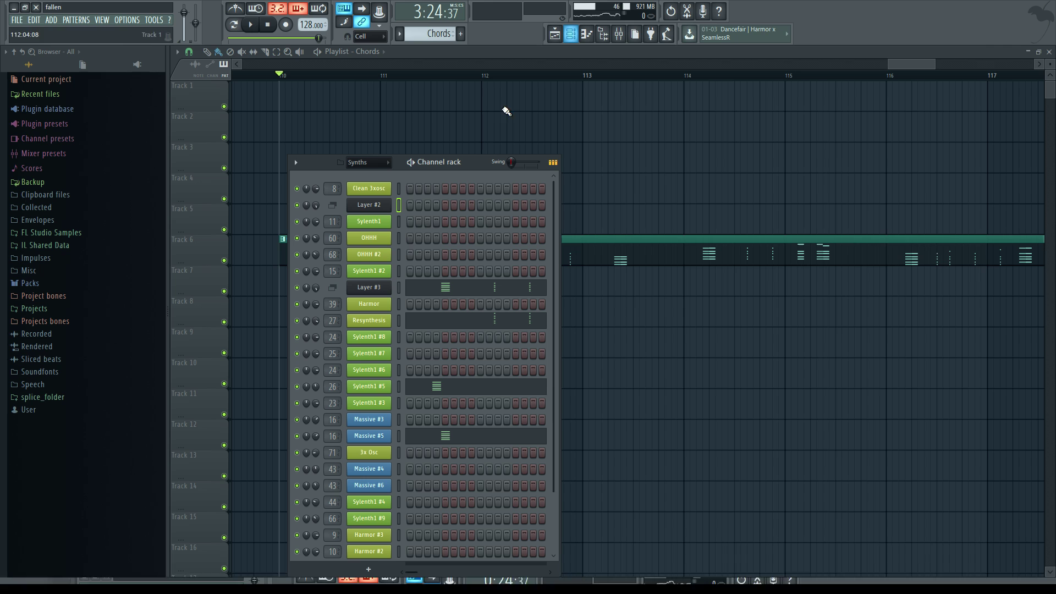
pyautogui.click(379, 291)
pyautogui.moveTo(586, 325); pyautogui.dragTo(703, 197)
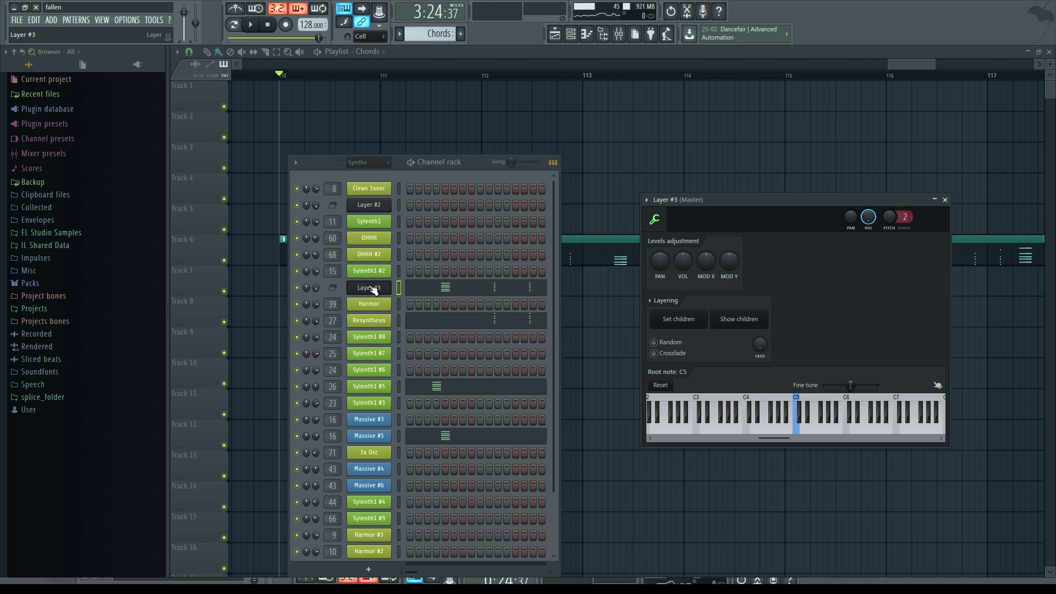
# - Open the Sylenth1 #8 synth, audition a note and check its Sylenth1 #4 mixer track
pyautogui.click(369, 338)
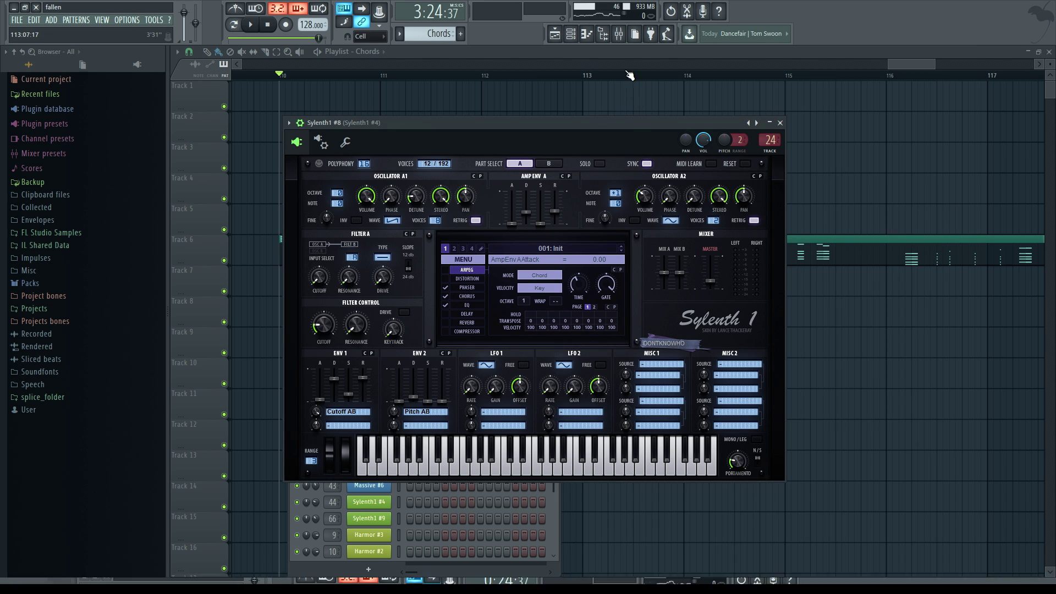
pyautogui.press('z')
pyautogui.click(625, 38)
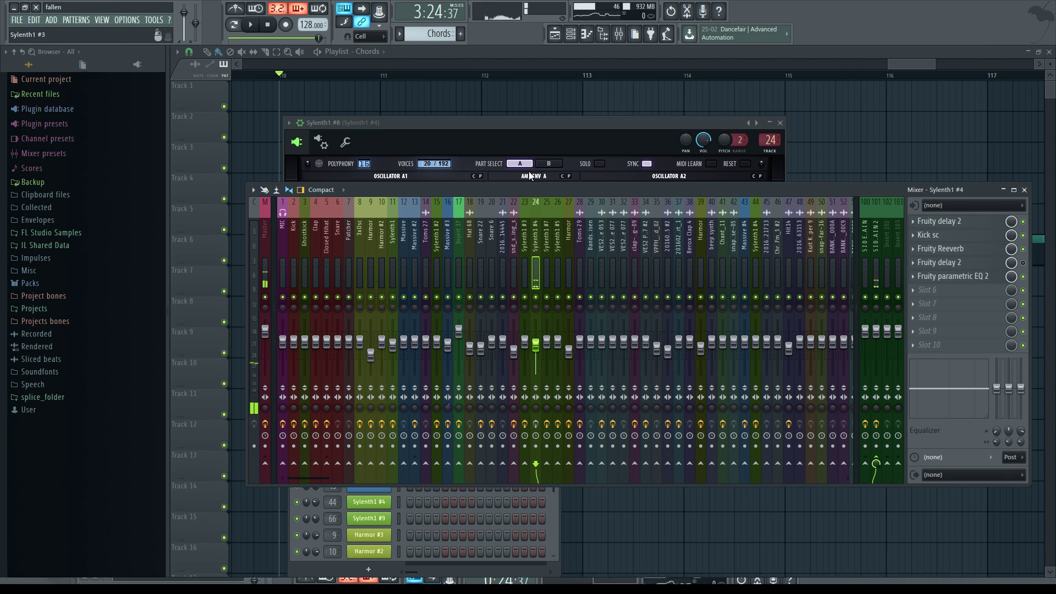
pyautogui.click(537, 144)
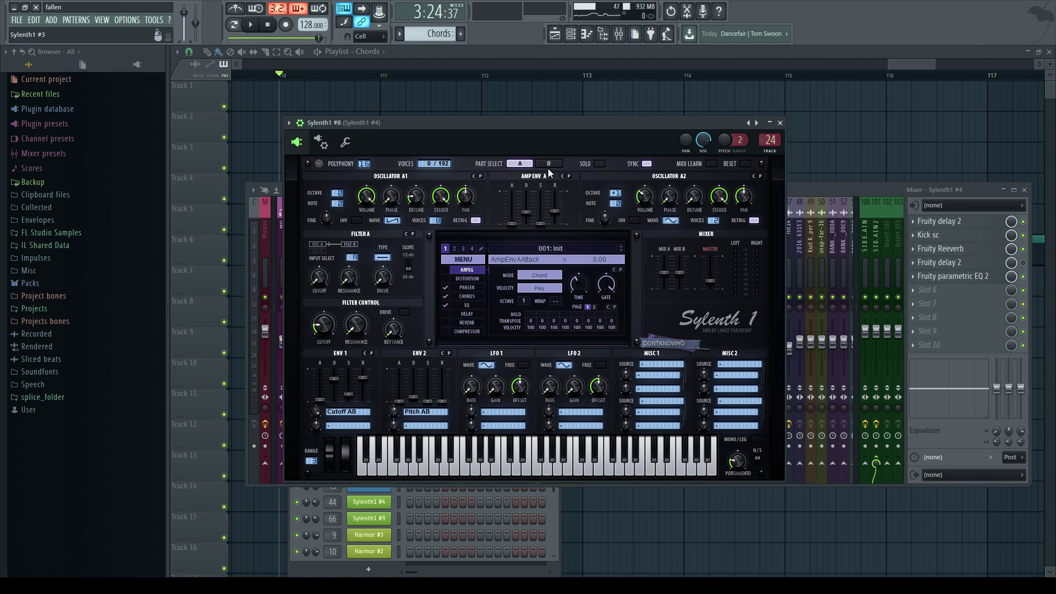
pyautogui.press('z')
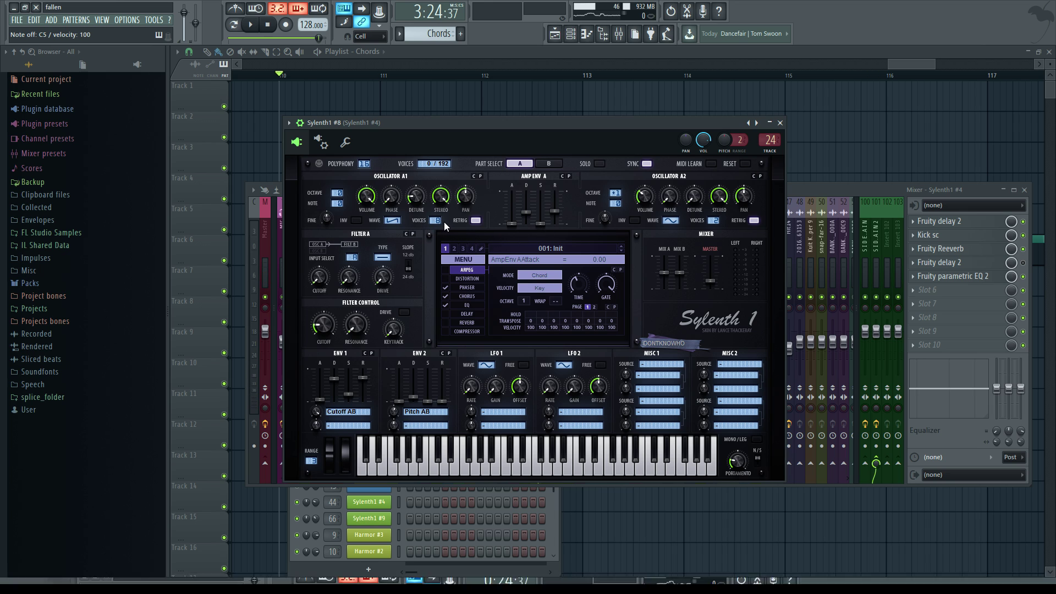
# - Check the detune of oscillators A1 and A2, the portamento time and the phaser settings in Sylenth1 #8
pyautogui.click(416, 199)
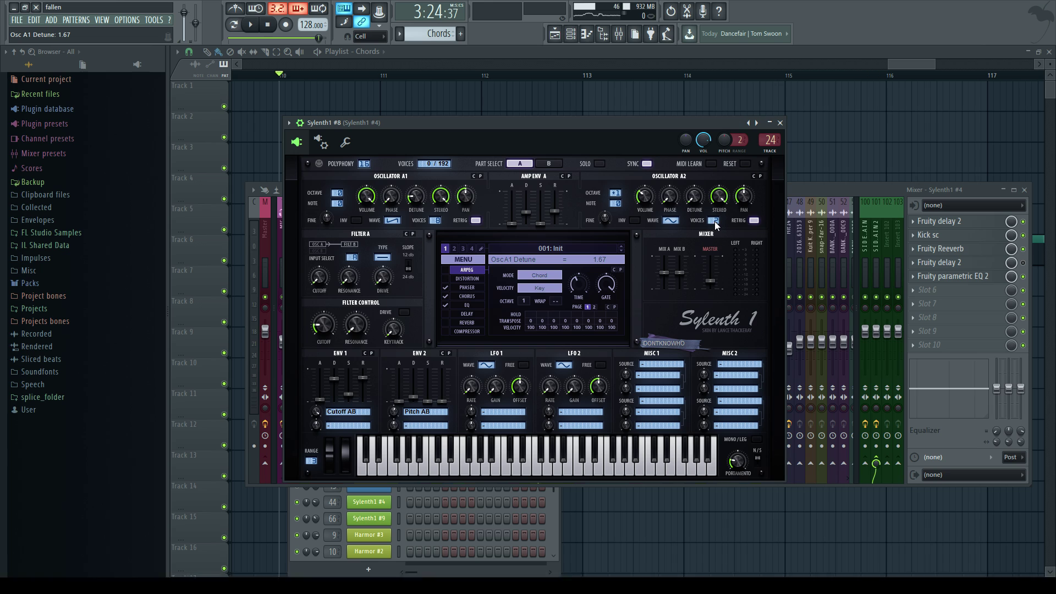
pyautogui.click(695, 197)
pyautogui.click(741, 463)
pyautogui.click(468, 287)
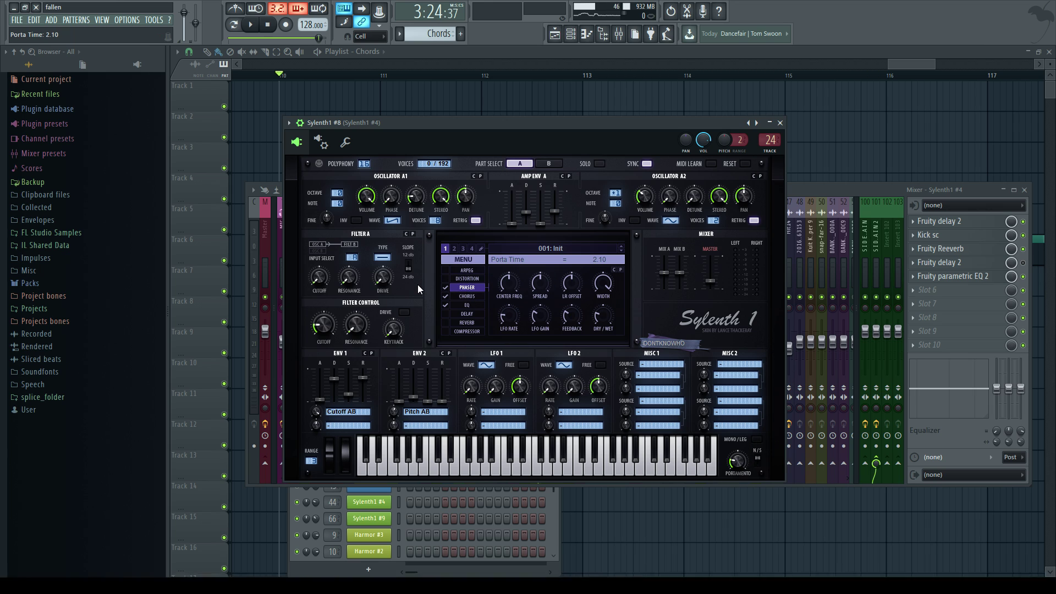
# - Audition the Sylenth1 #8 patch and compare its sound with the phaser switched off and on again
pyautogui.press('q')
pyautogui.press('q')
pyautogui.press('q')
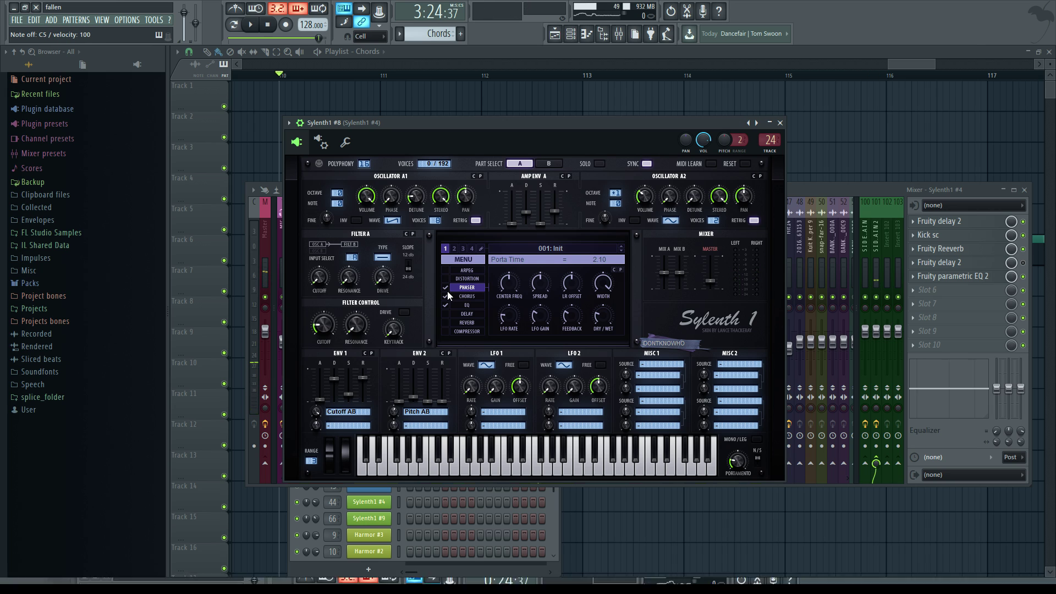
pyautogui.click(447, 287)
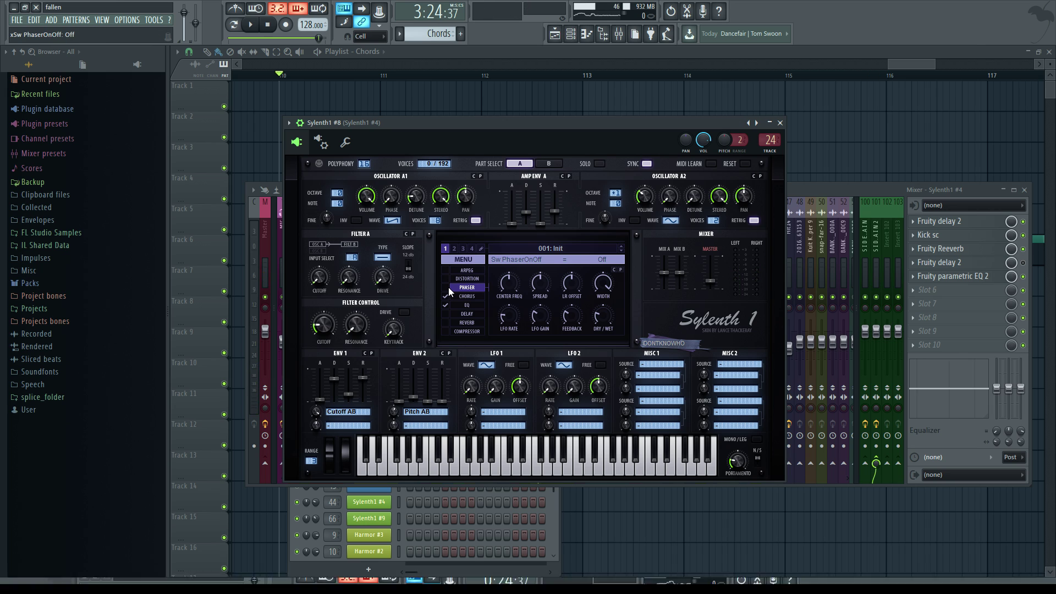
pyautogui.click(448, 287)
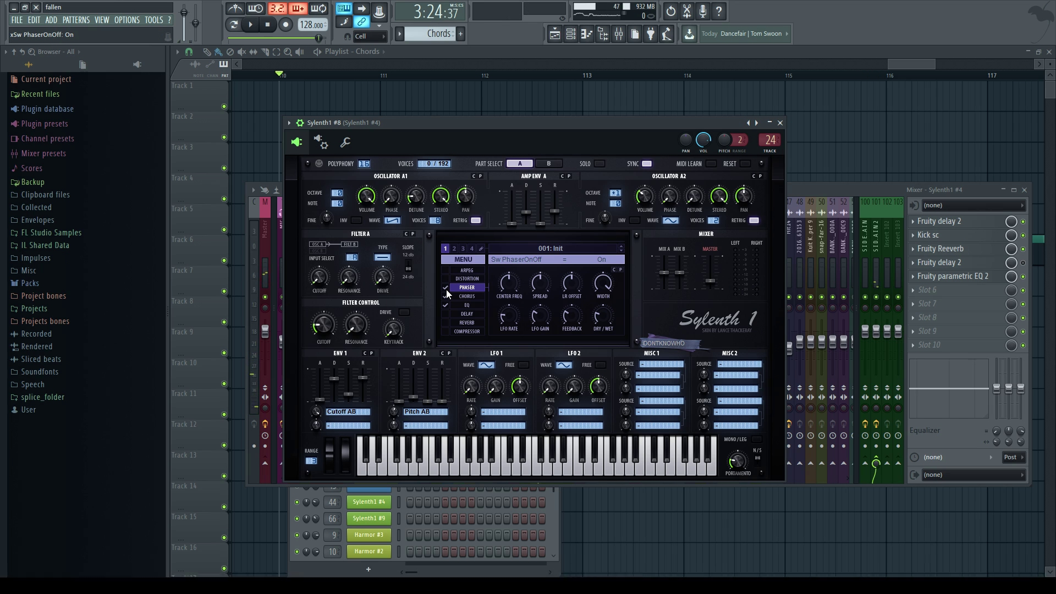
# - Compare the Sylenth1 #8 patch with chorus switched off and on again, and view the EQ settings
pyautogui.click(467, 296)
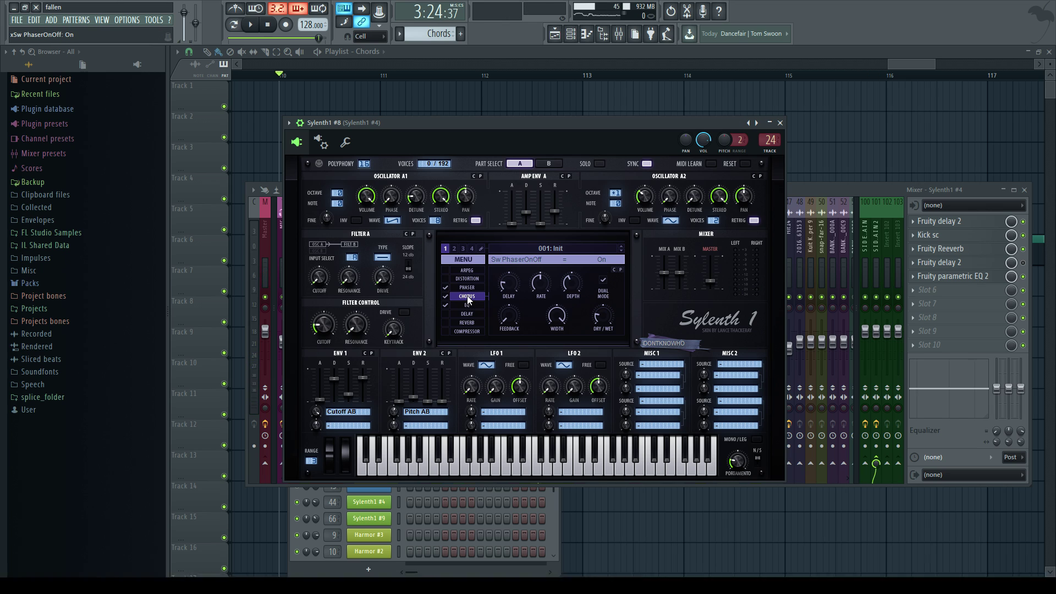
pyautogui.click(445, 296)
pyautogui.click(444, 296)
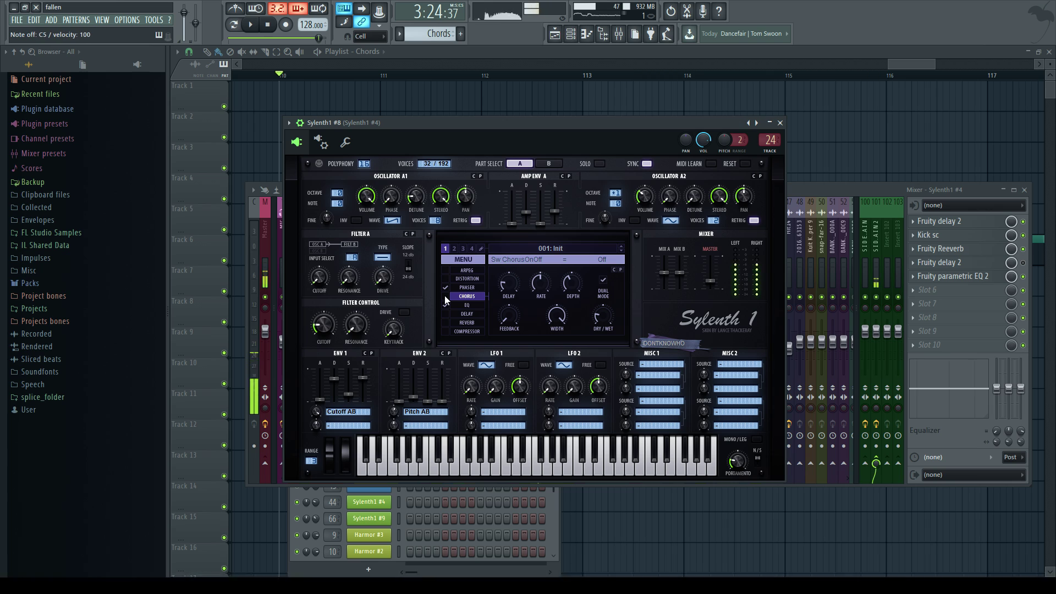
pyautogui.click(445, 295)
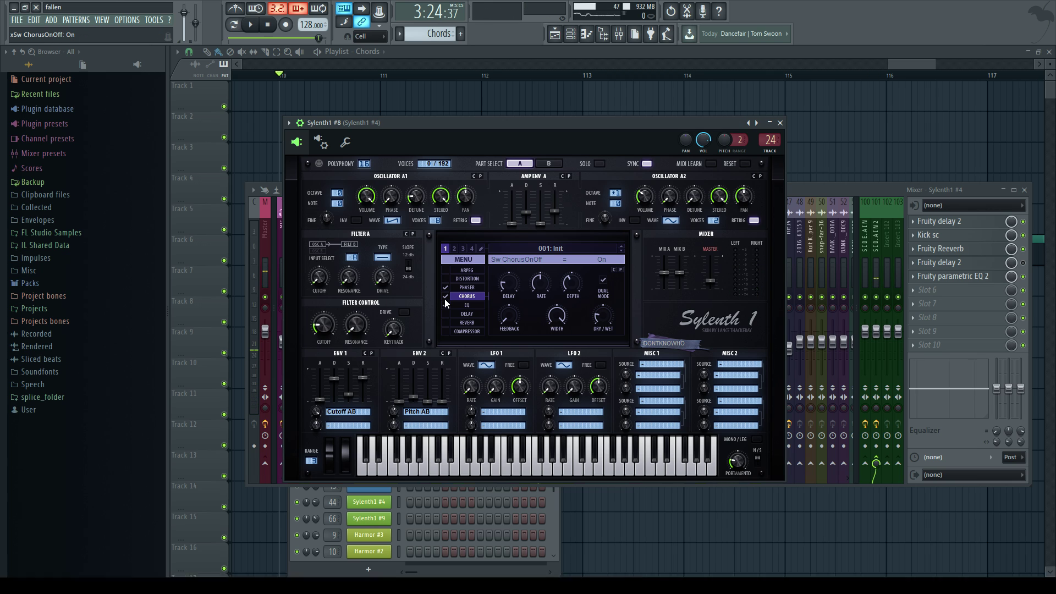
pyautogui.click(459, 305)
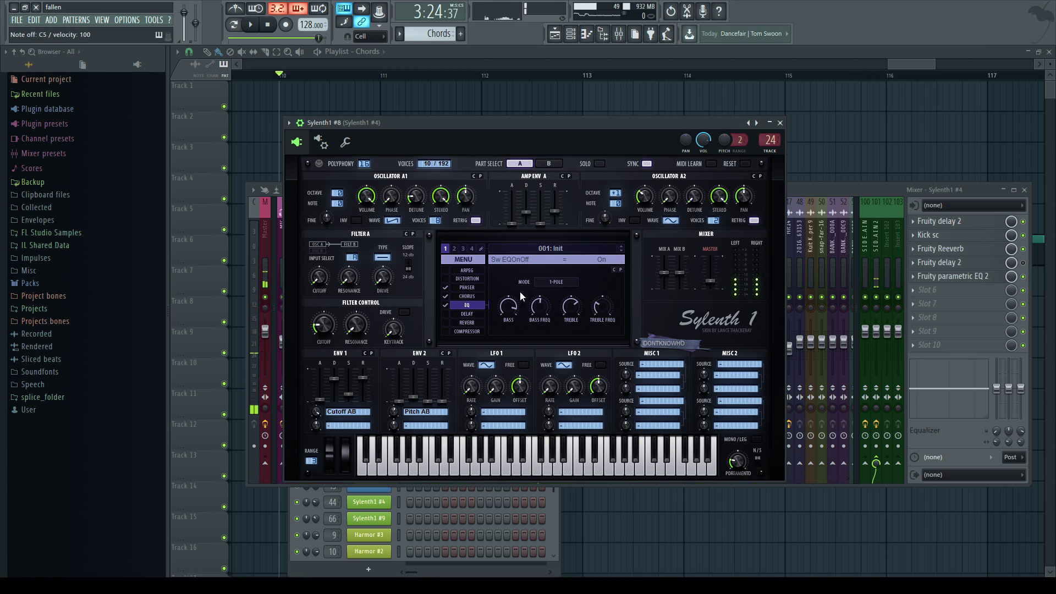
# - View the first Fruity delay 2 on the Sylenth1 #4 mixer track, bypass the track's effects and re-enable that delay
pyautogui.click(858, 193)
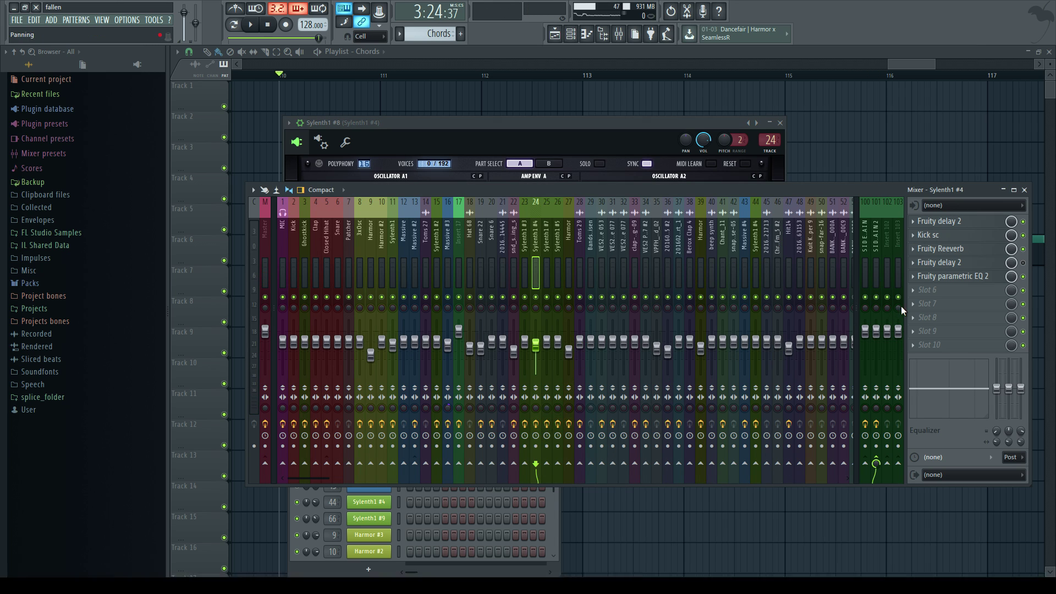
pyautogui.click(935, 221)
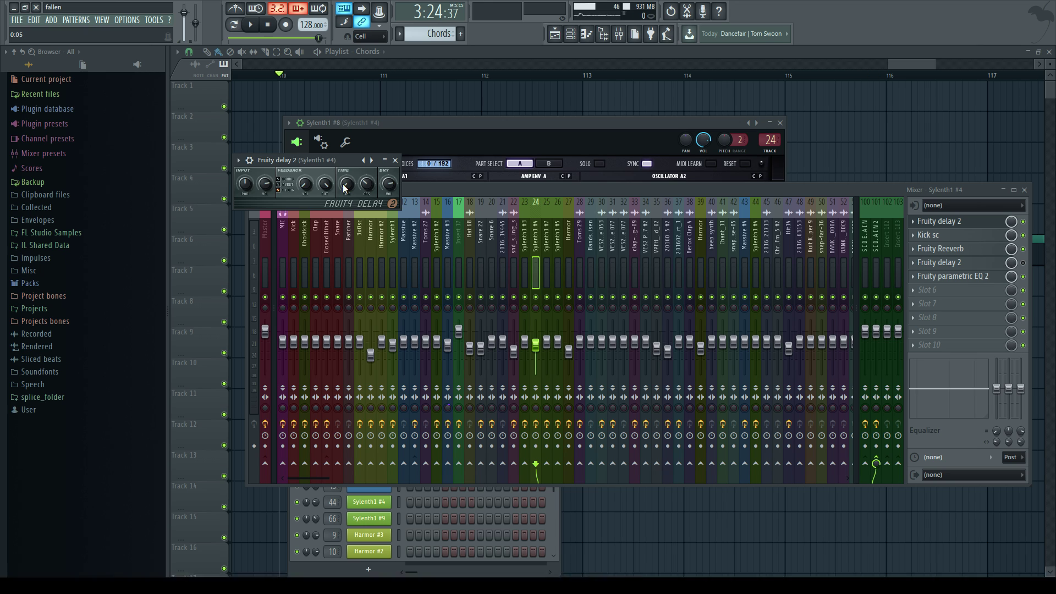
pyautogui.click(1023, 252)
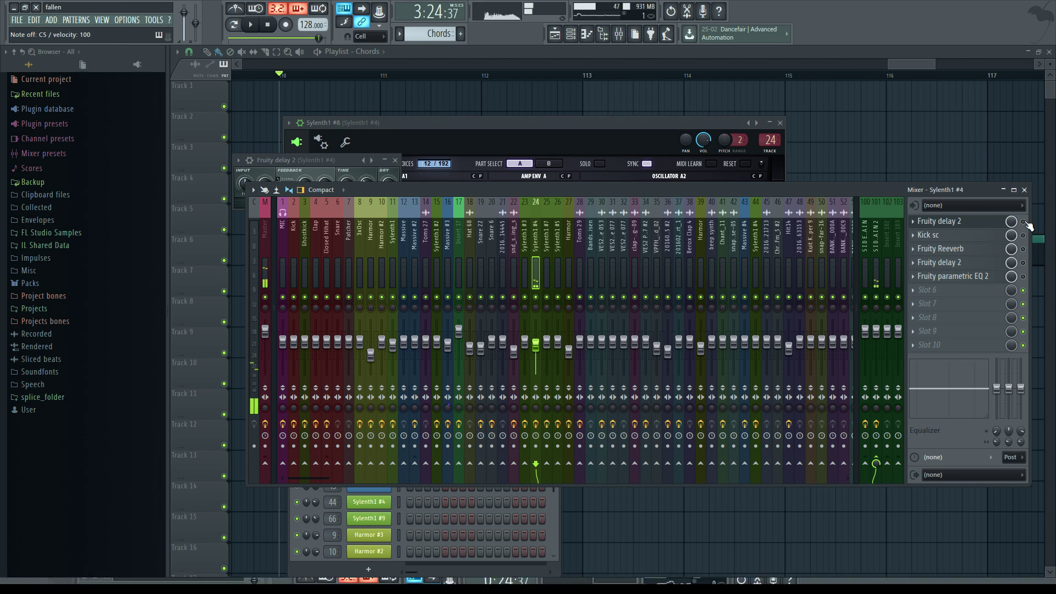
pyautogui.click(966, 222)
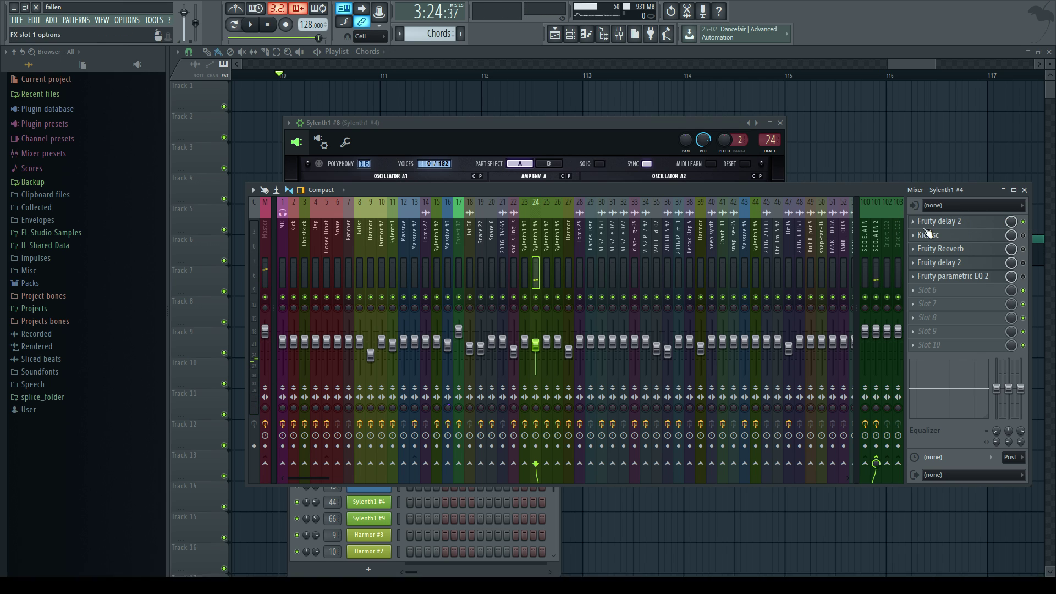
# - Inspect Fruity delay 2, Kick sc and Fruity Reeverb on the Sylenth1 #4 mixer track, re-enabling Kick sc and the reverb
pyautogui.click(967, 223)
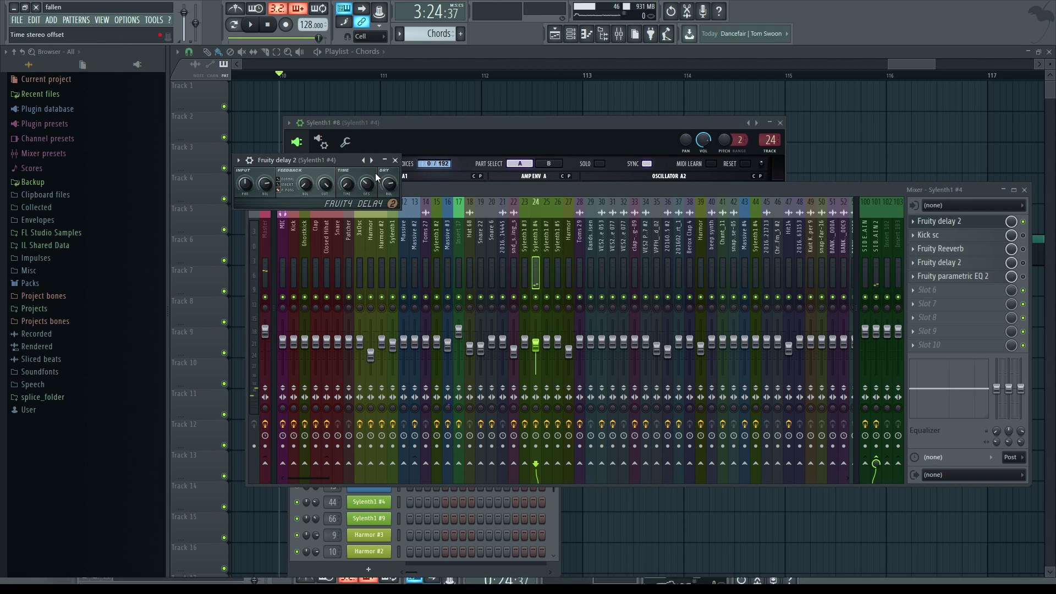
pyautogui.moveTo(366, 184); pyautogui.dragTo(366, 182)
pyautogui.click(935, 235)
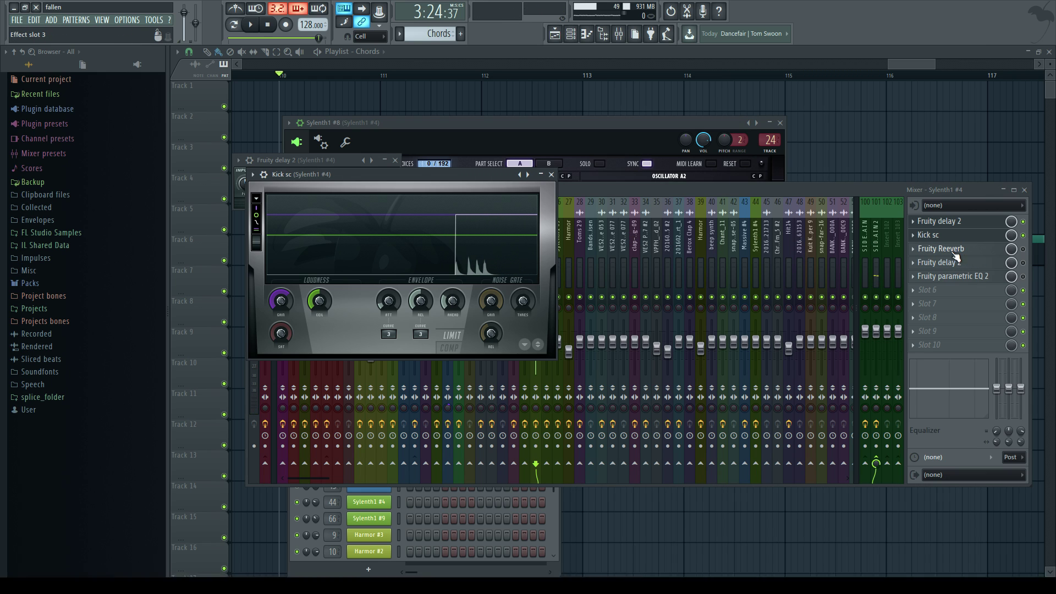
pyautogui.click(1025, 238)
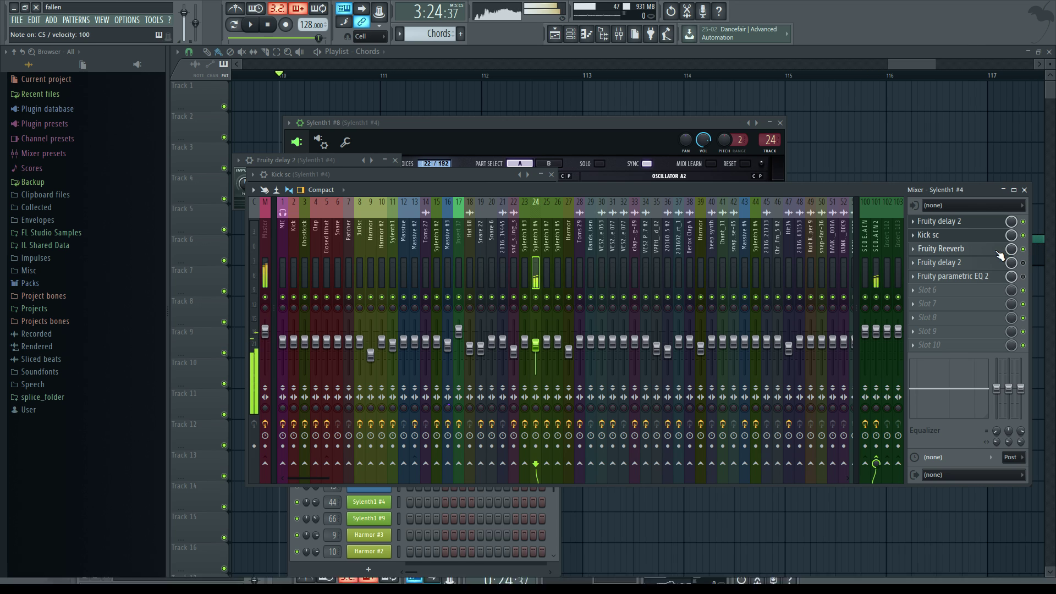
pyautogui.click(962, 249)
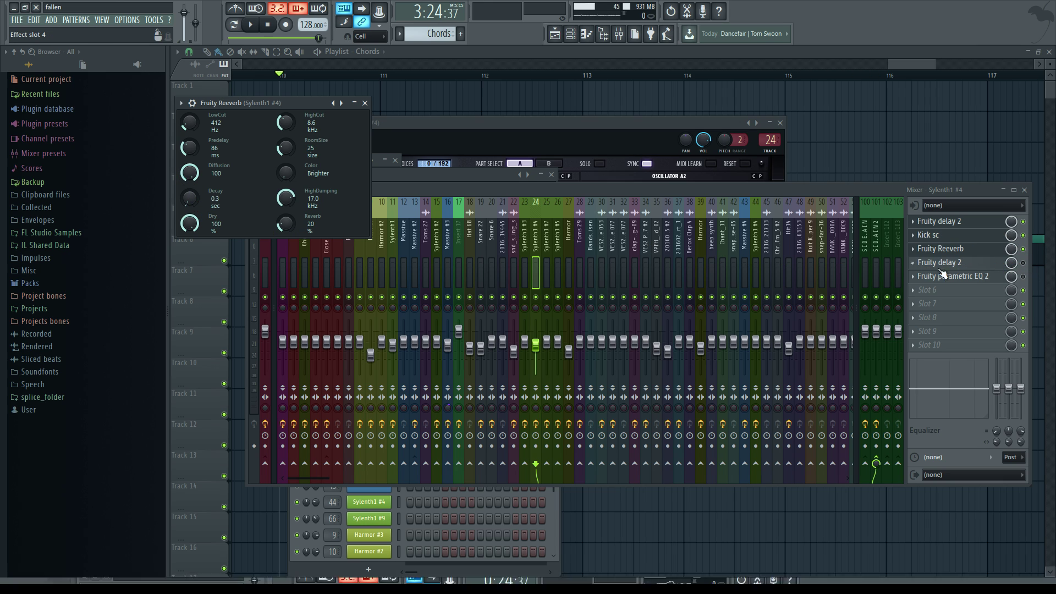
# - Move Fruity parametric EQ 2 above the second Fruity delay 2, enable it and shift its band 1 low cut higher in frequency
pyautogui.moveTo(943, 269); pyautogui.dragTo(957, 279)
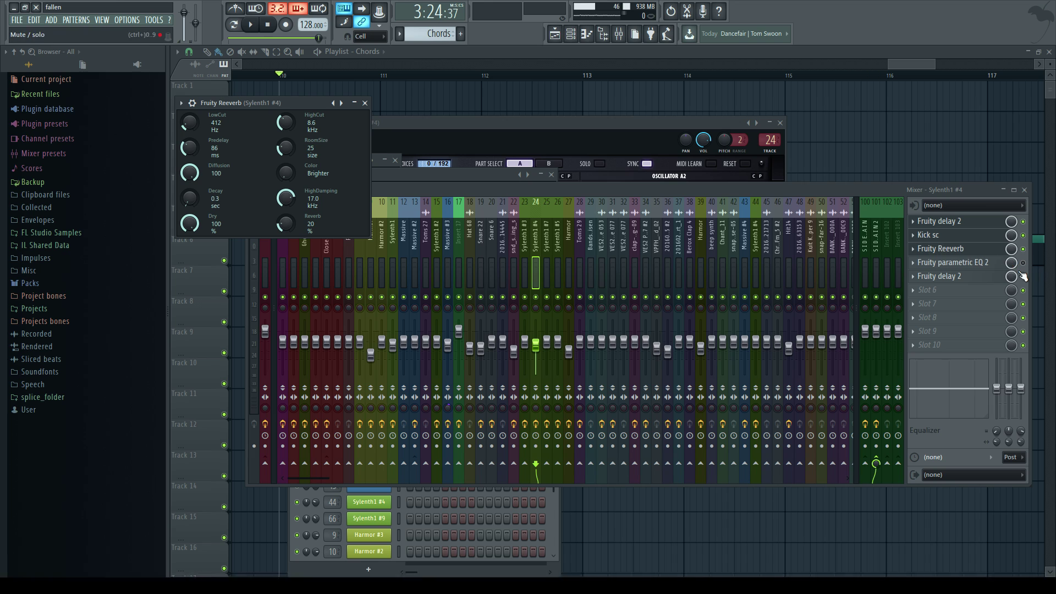
pyautogui.click(999, 264)
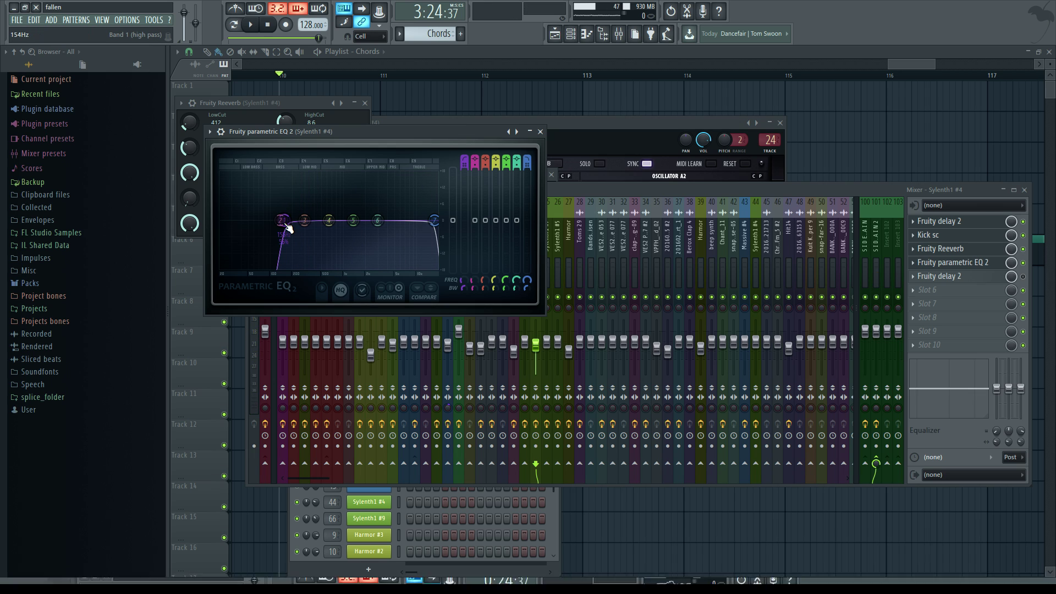
pyautogui.moveTo(289, 227)
pyautogui.mouseDown()
pyautogui.moveTo(221, 222)
pyautogui.moveTo(305, 220)
pyautogui.mouseUp()
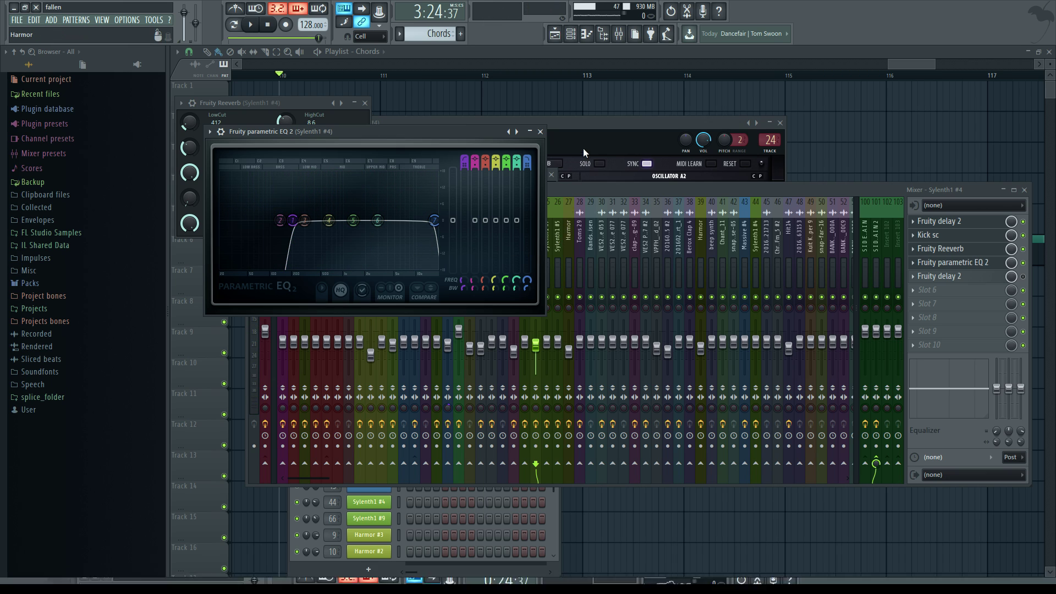
# - Close Sylenth1 #8 and open Sylenth1 #7 along with its mixer track
pyautogui.click(583, 147)
pyautogui.click(783, 125)
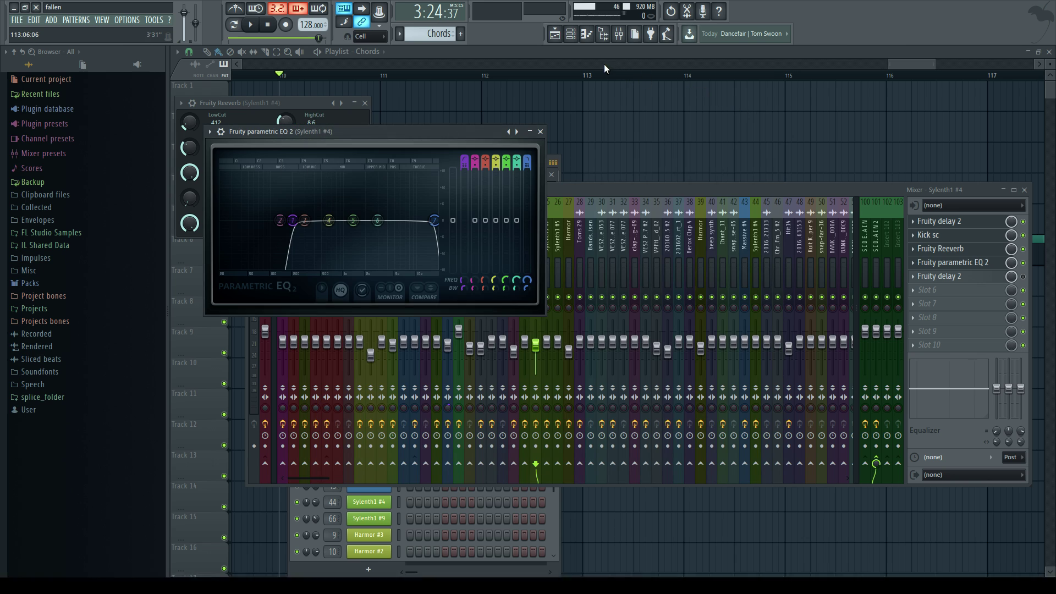
pyautogui.click(572, 35)
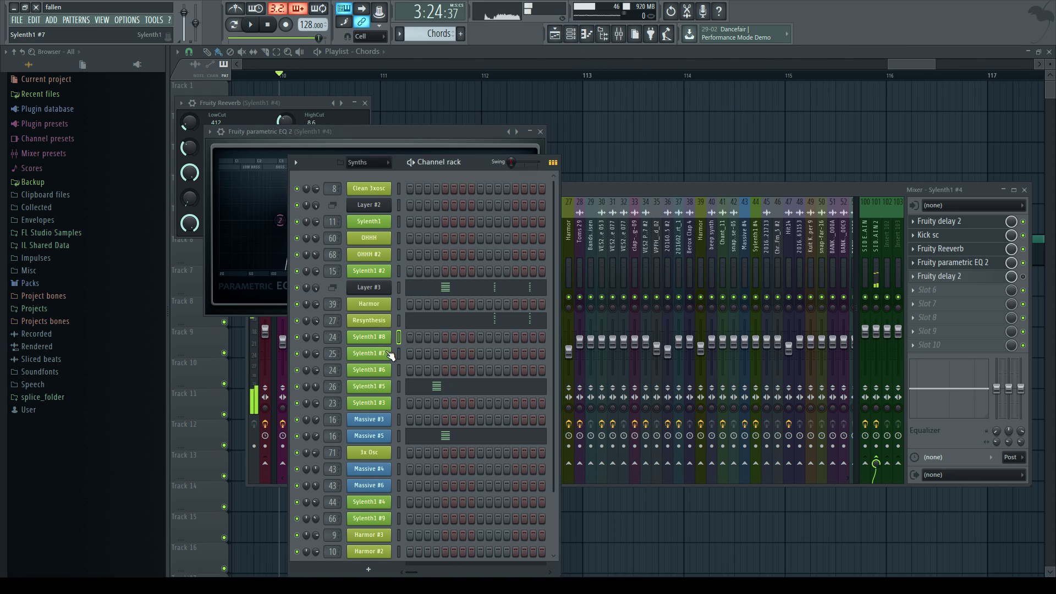
pyautogui.click(369, 287)
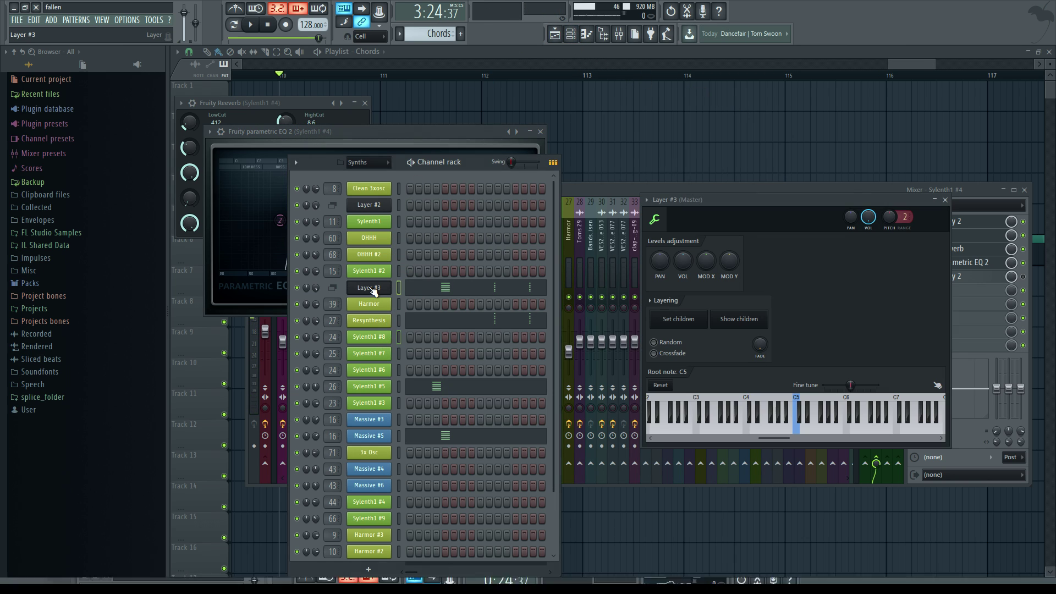
pyautogui.click(373, 353)
pyautogui.click(857, 188)
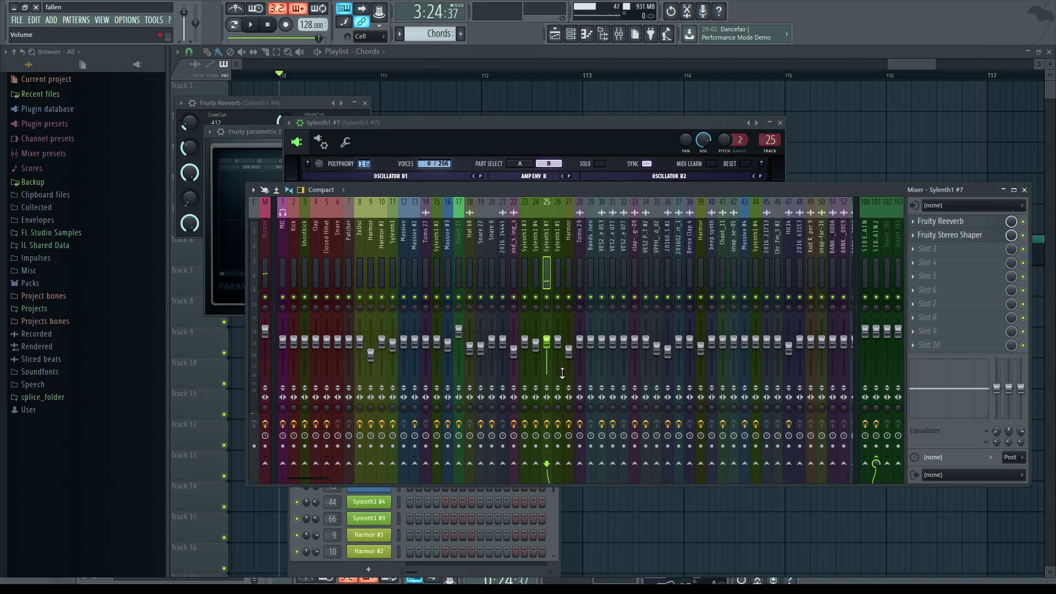
# - Audition Sylenth1 #7 and examine the oscillators of parts B and A, including the detune of oscillator A1
pyautogui.click(560, 137)
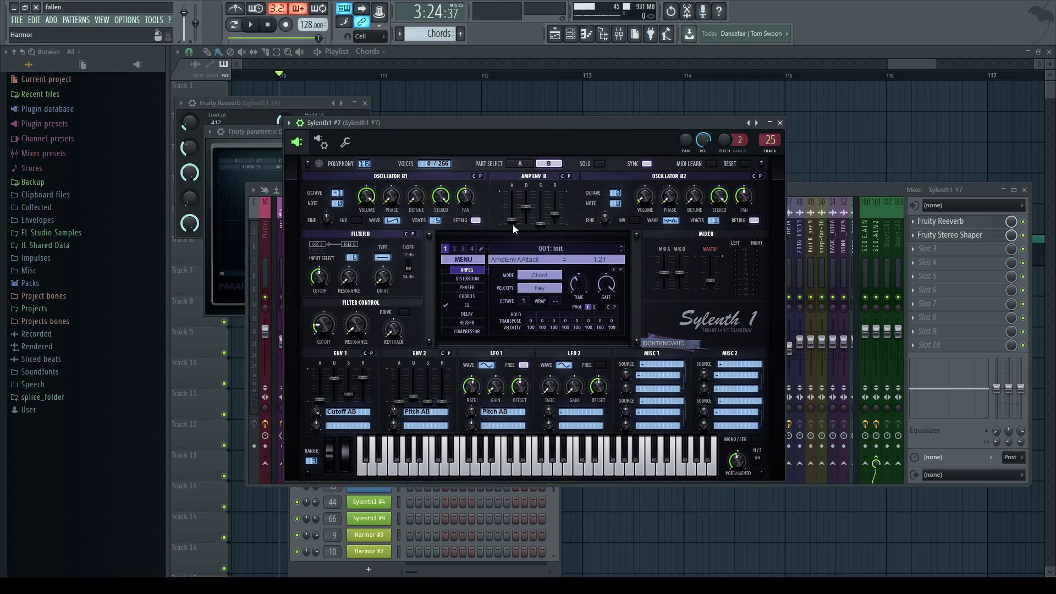
pyautogui.press('q')
pyautogui.click(522, 165)
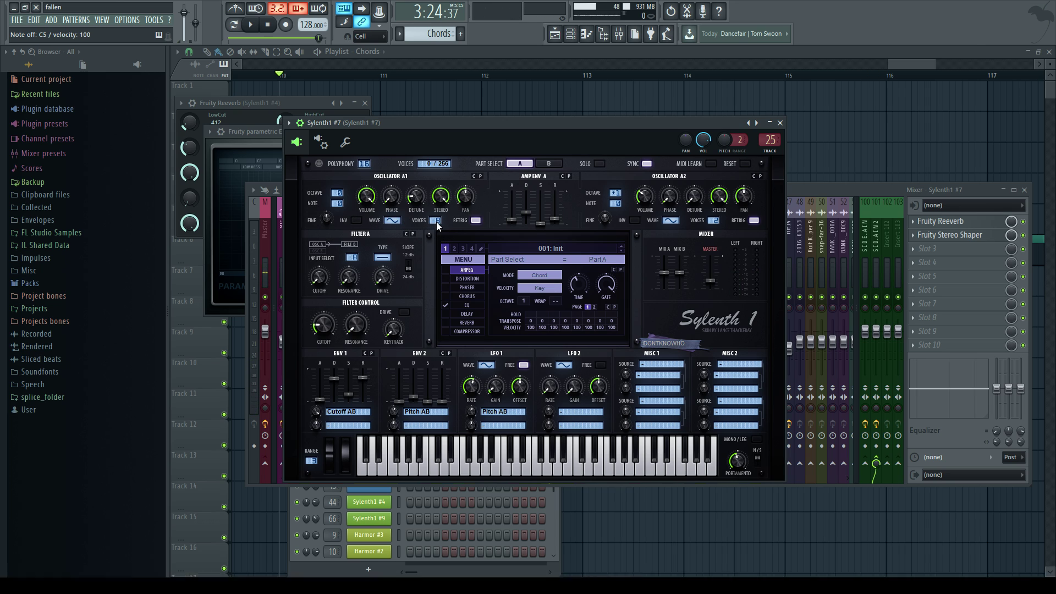
pyautogui.moveTo(416, 199)
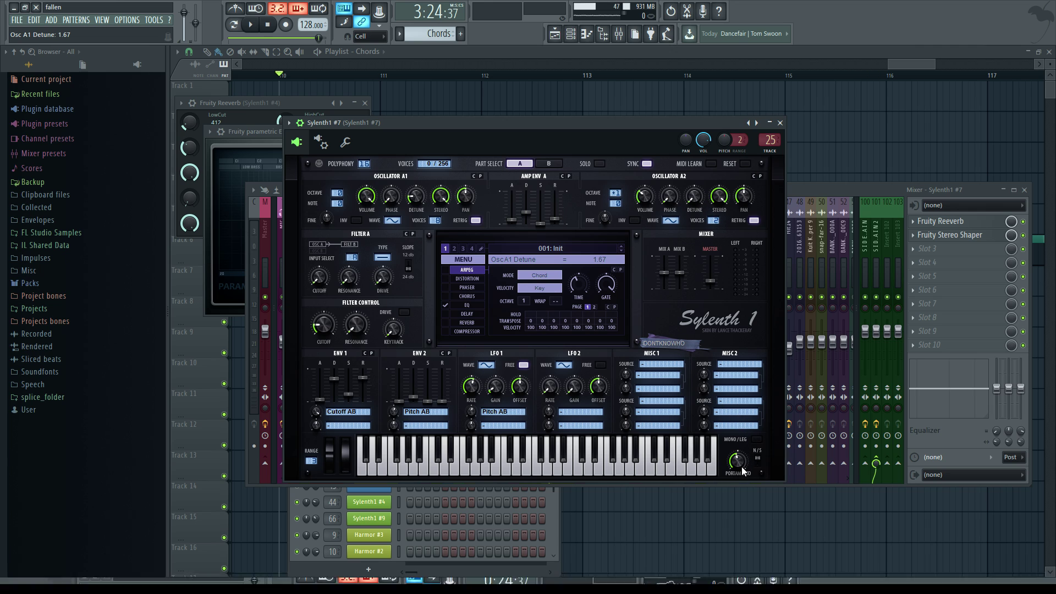
# - Check the LFO 1 gain and the EQ settings of Sylenth1 #7 while auditioning the patch
pyautogui.click(495, 392)
pyautogui.press('z')
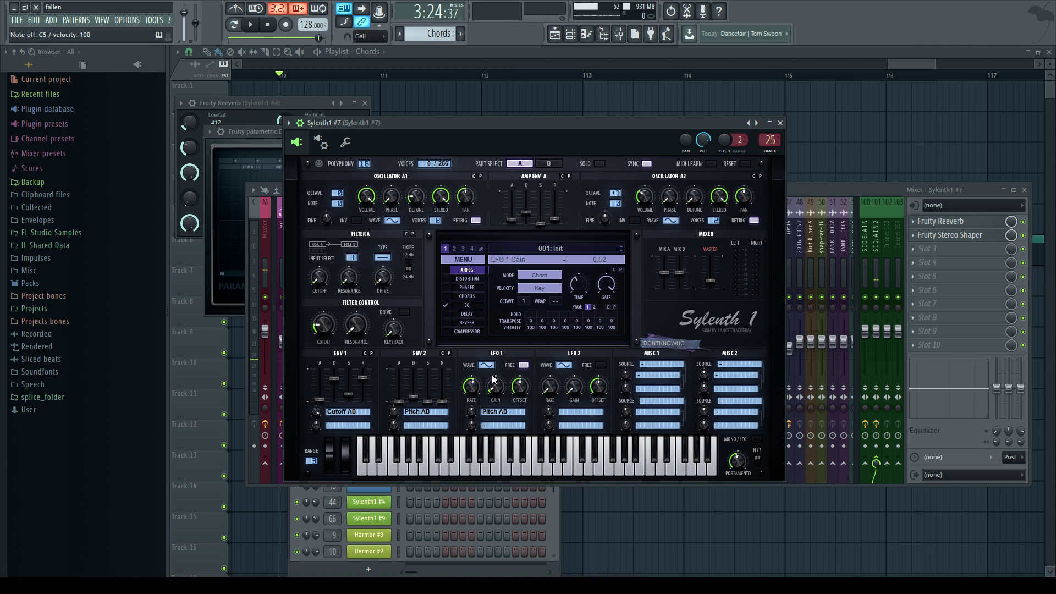
pyautogui.click(473, 306)
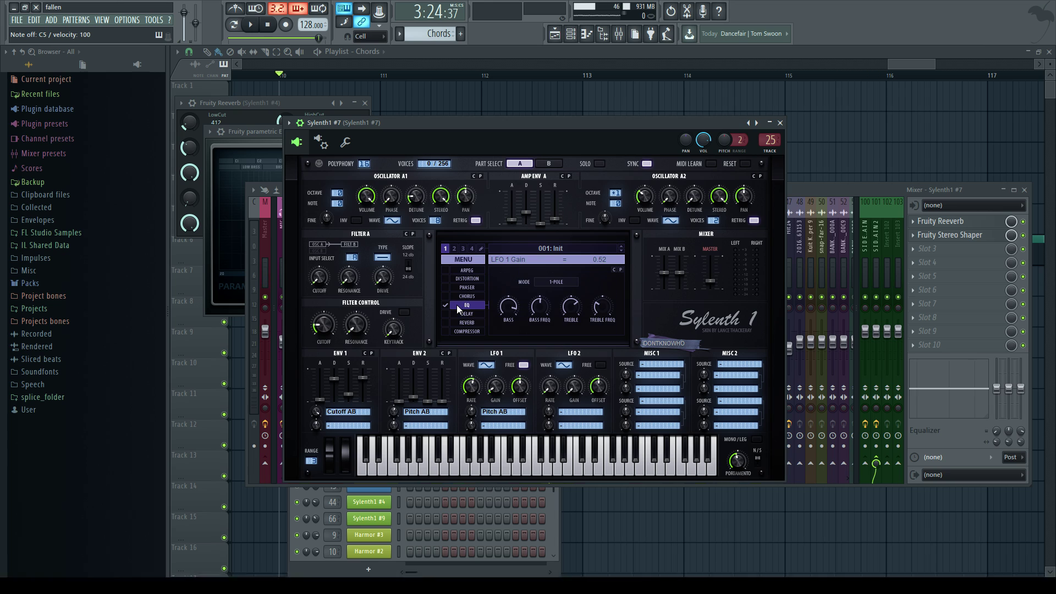
pyautogui.press('z')
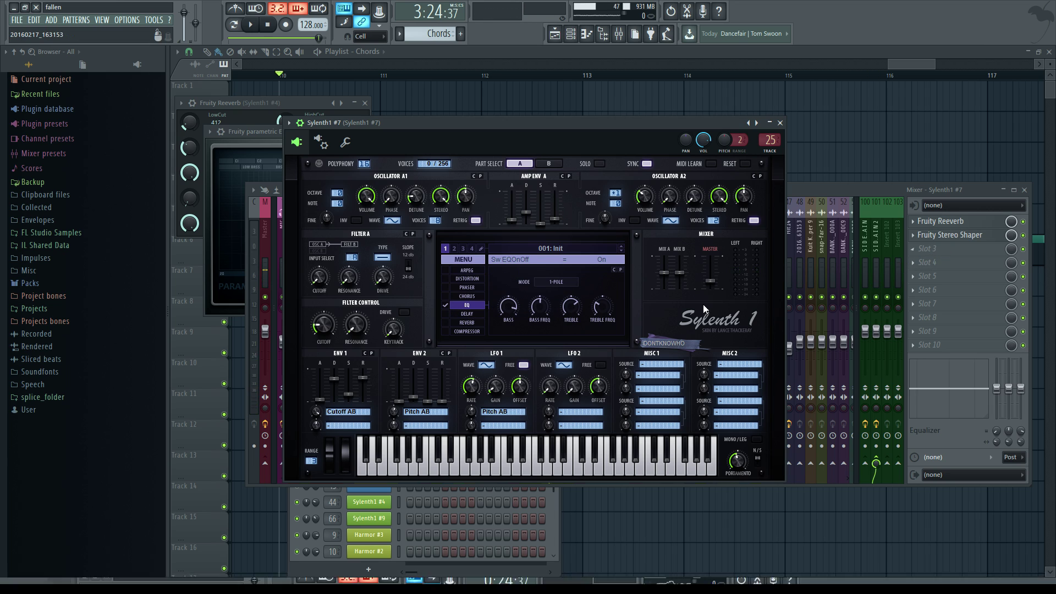
# - Inspect Fruity Stereo Shaper and Fruity Reeverb on the Sylenth1 #7 mixer track, auditioning the sound with the reverb bypassed
pyautogui.click(985, 237)
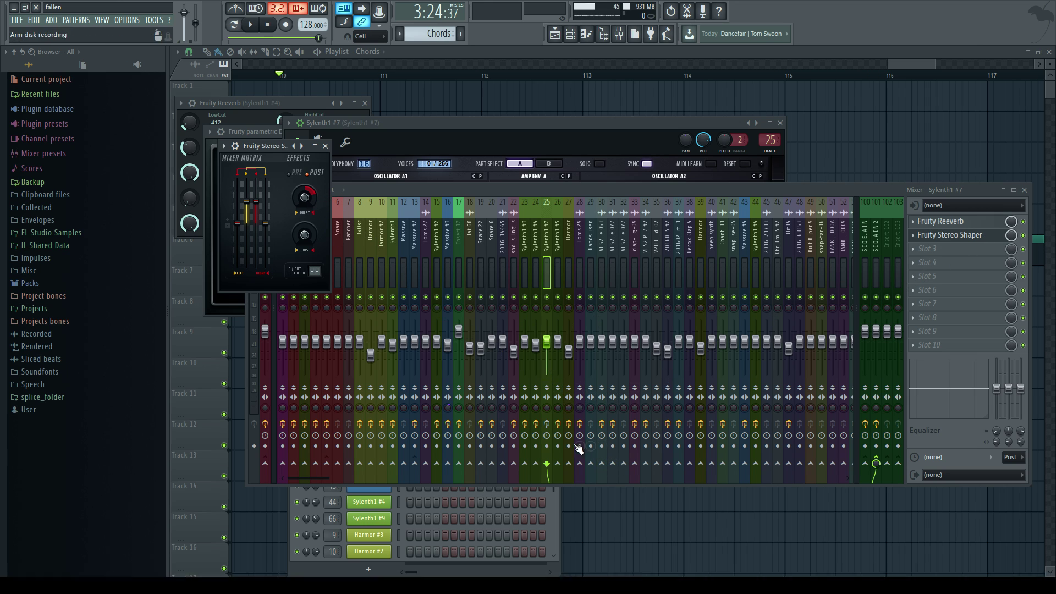
pyautogui.click(1023, 222)
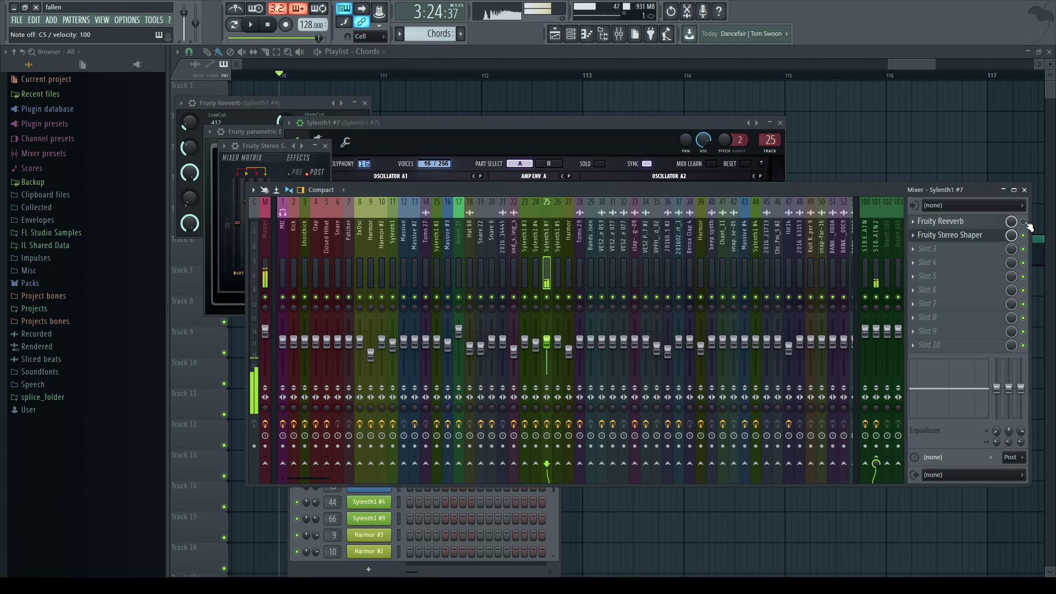
pyautogui.click(1002, 235)
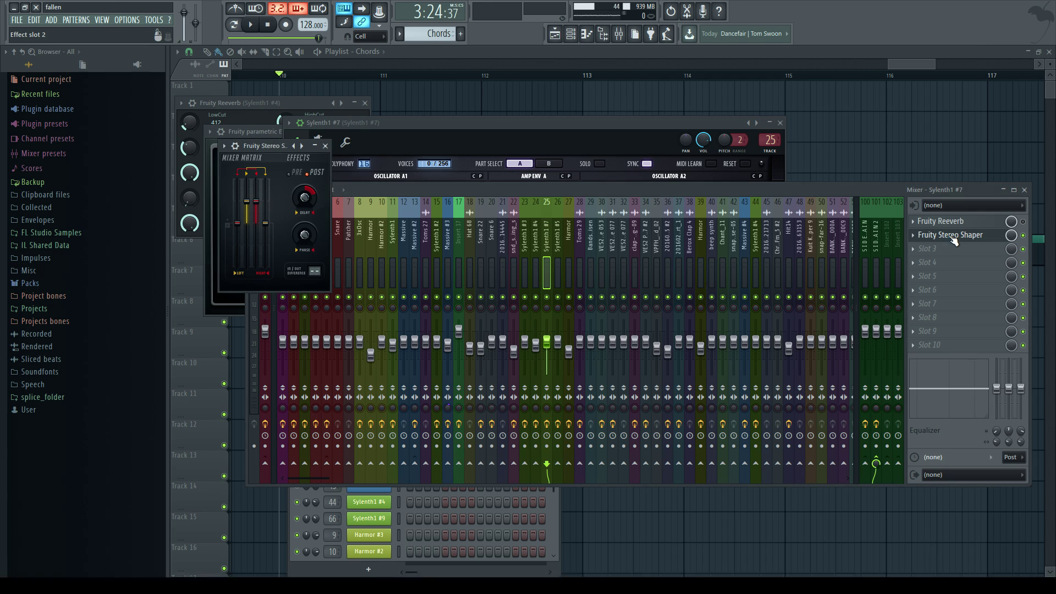
pyautogui.click(1002, 224)
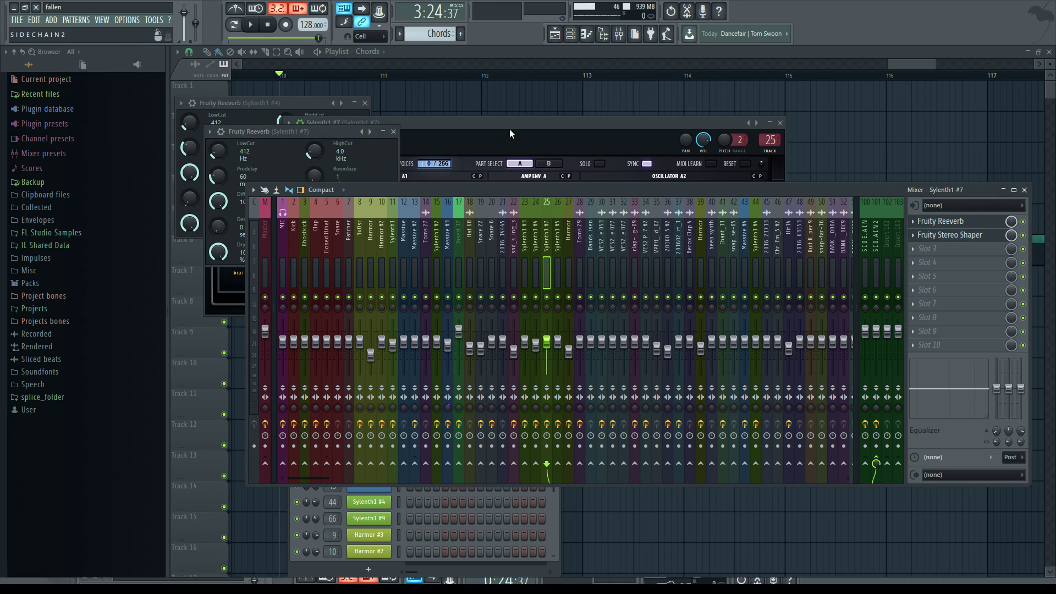
pyautogui.click(332, 131)
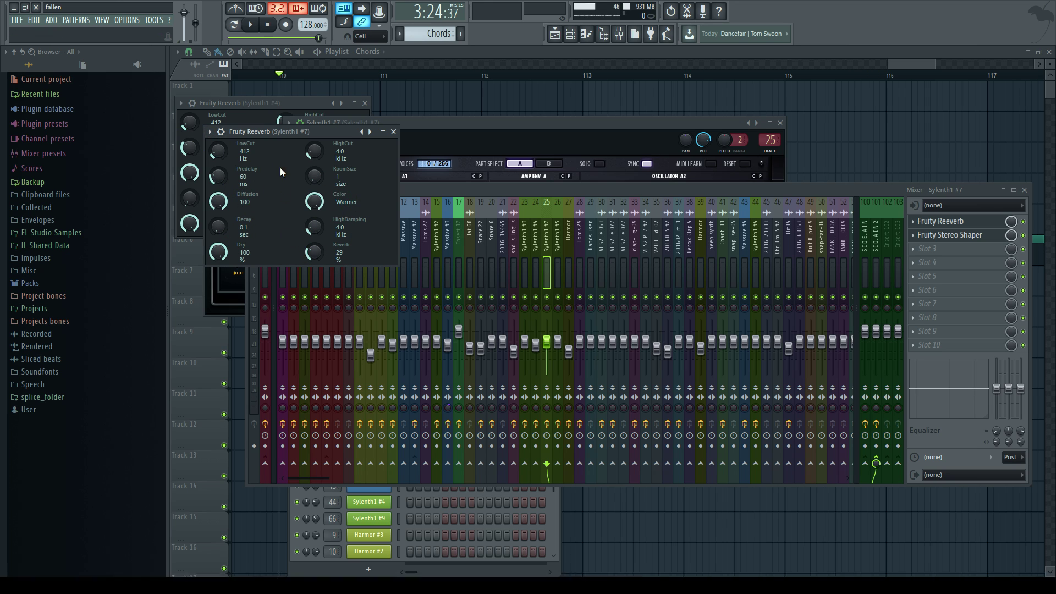
# - Close the two Fruity Reeverb windows and all other open plugin windows
pyautogui.click(393, 132)
pyautogui.click(364, 103)
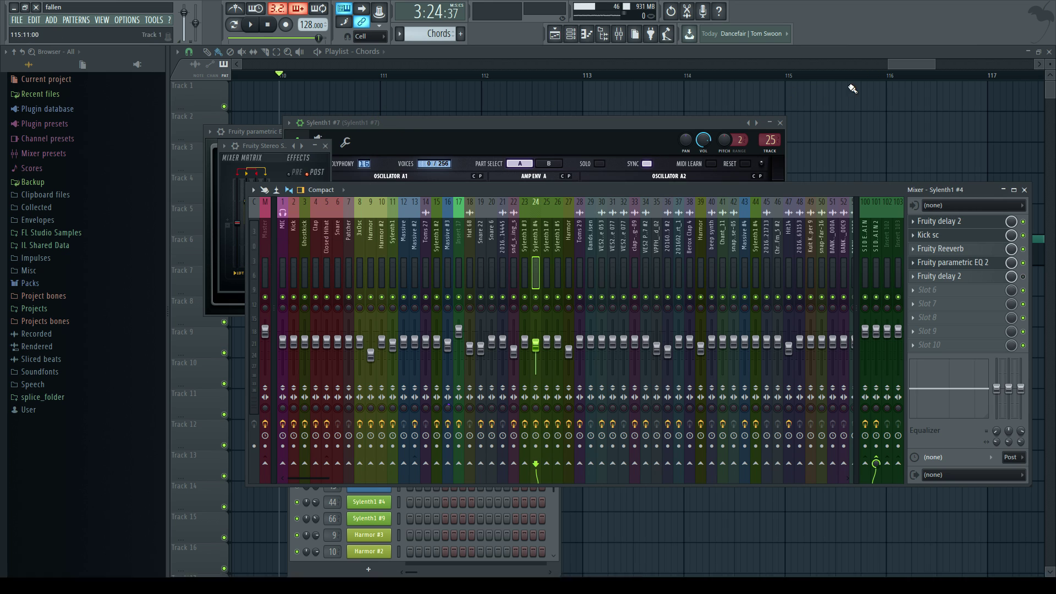
pyautogui.press('F12')
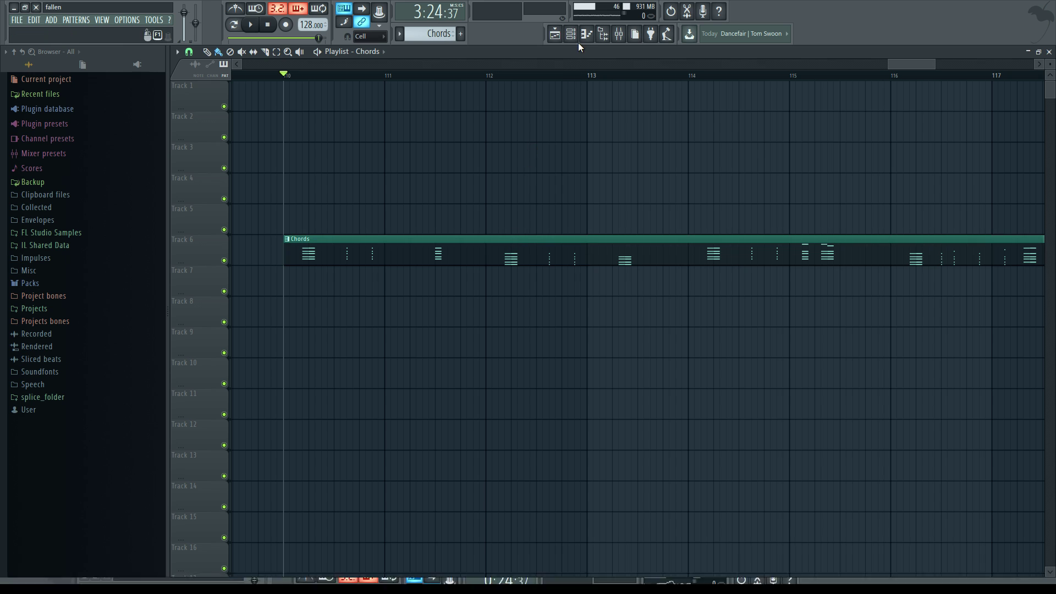
# - Show the channel rack and play the start of the Chords pattern to see which channels sound
pyautogui.click(570, 34)
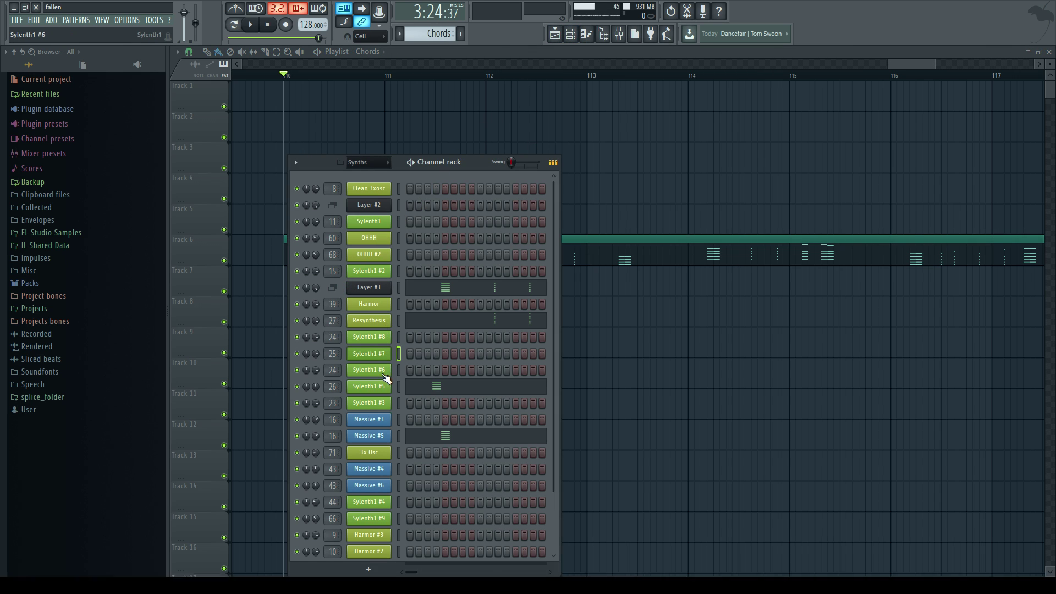
pyautogui.press('space')
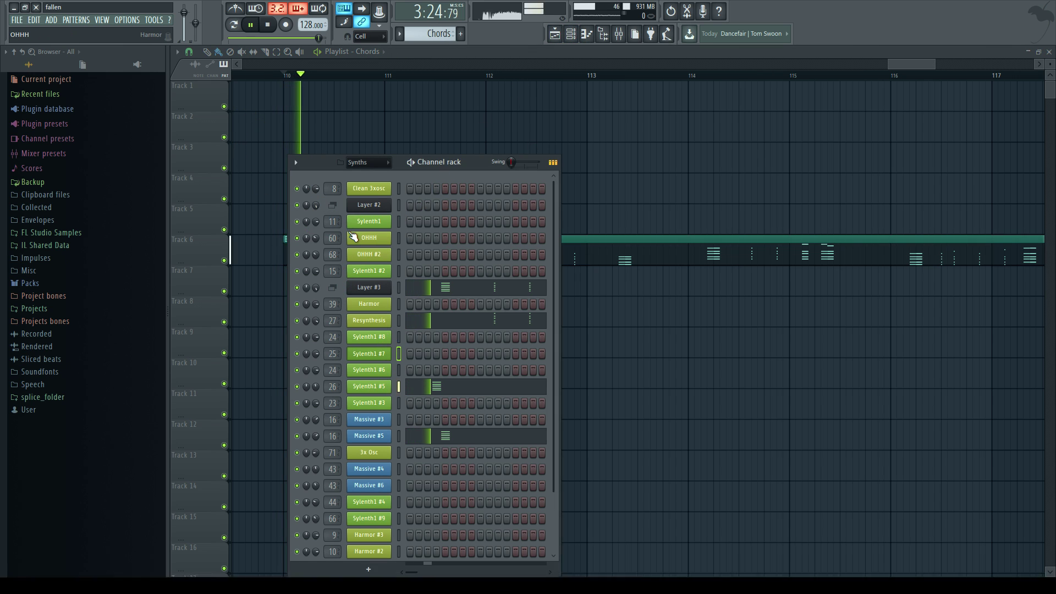
pyautogui.press('space')
# - Open Sylenth1 #5 and view the Kick sc effect on its mixer track
pyautogui.click(398, 386)
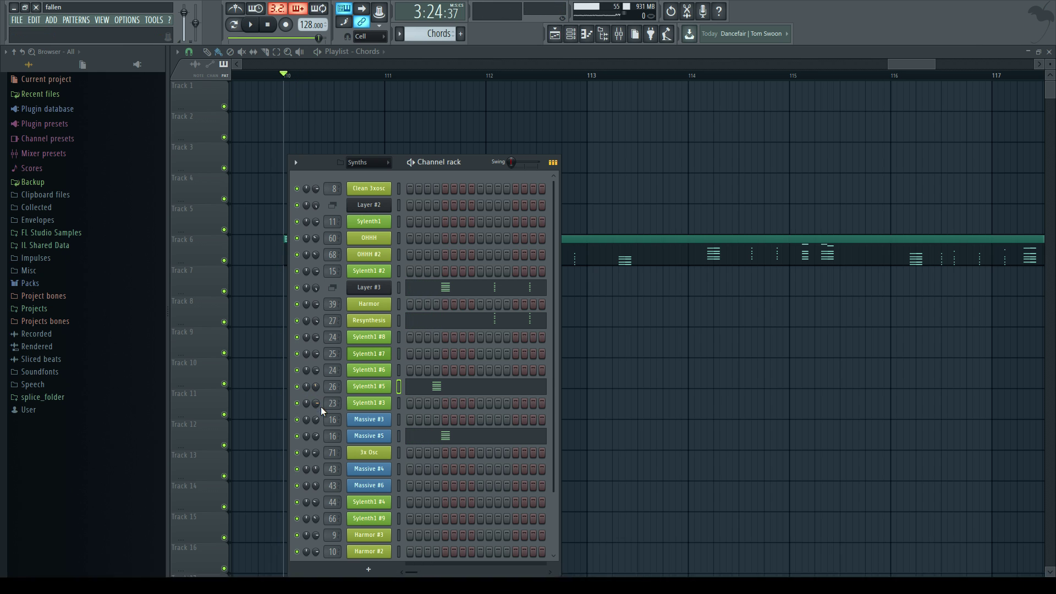
pyautogui.click(380, 386)
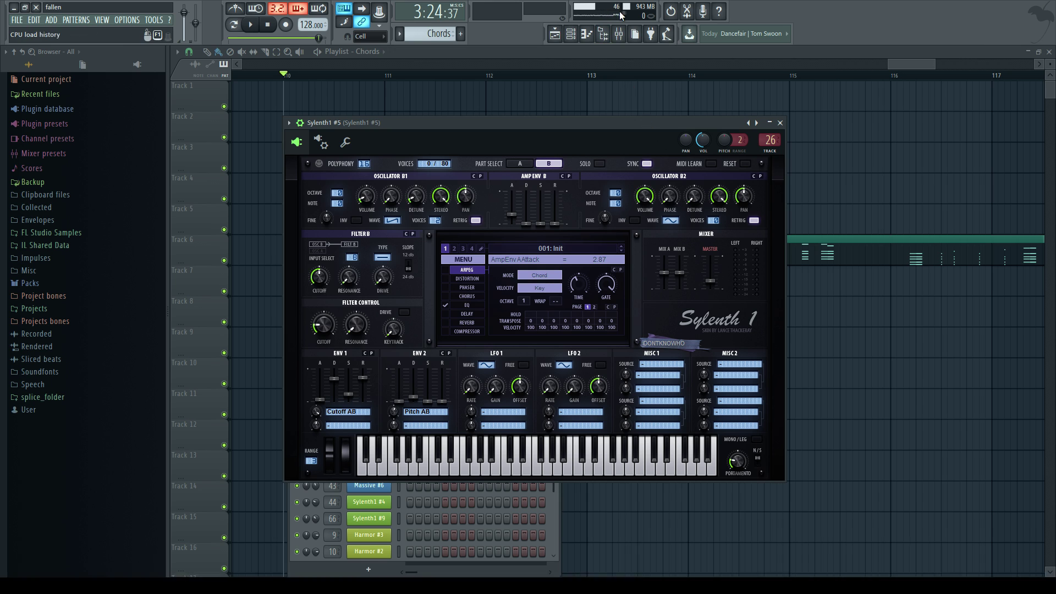
pyautogui.click(623, 33)
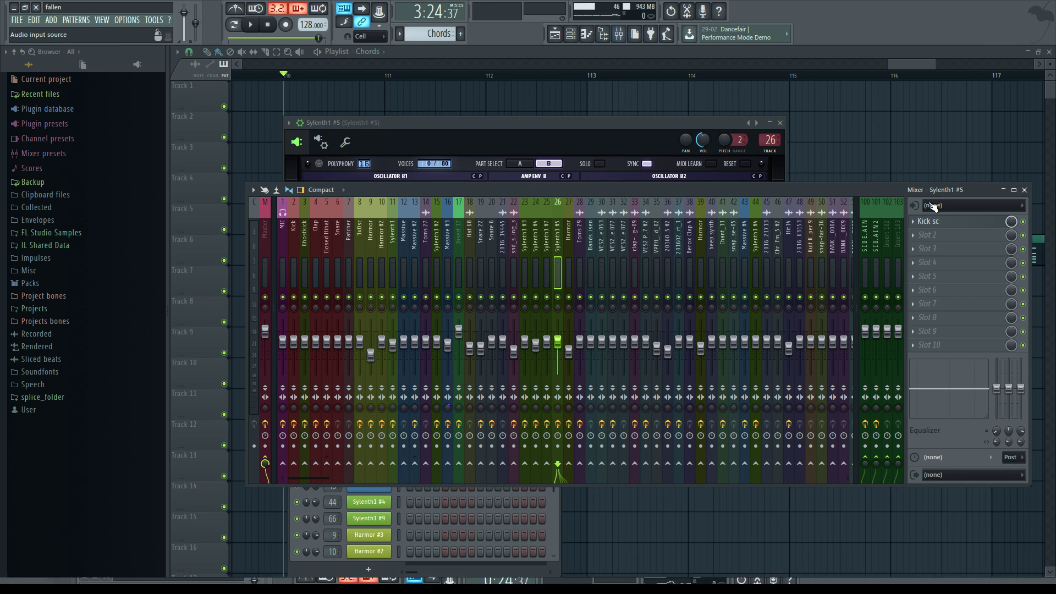
pyautogui.click(929, 221)
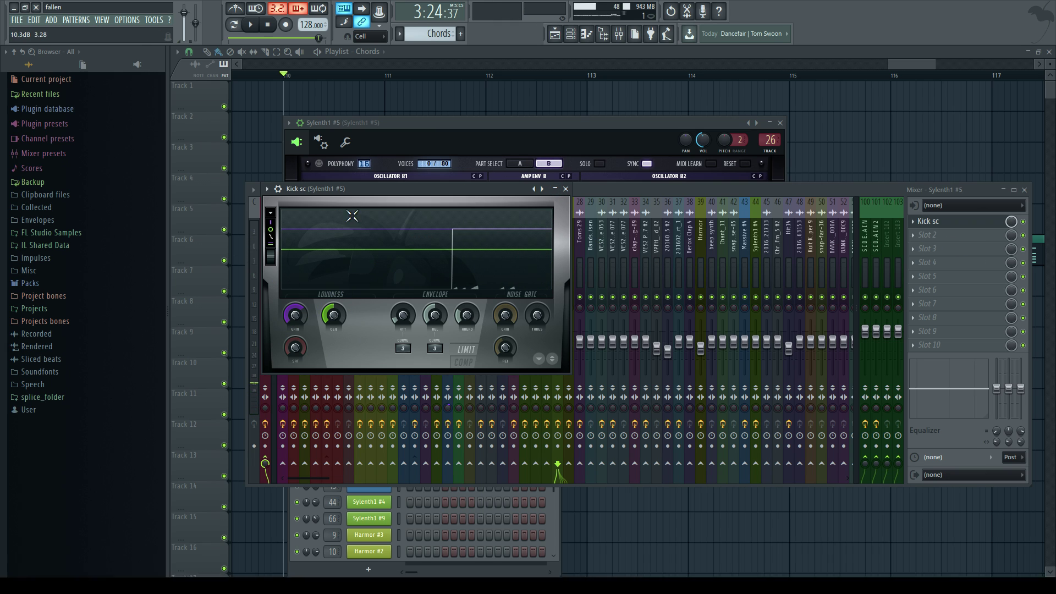
# - Examine the part B and part A oscillators and the EQ settings of Sylenth1 #5
pyautogui.click(439, 135)
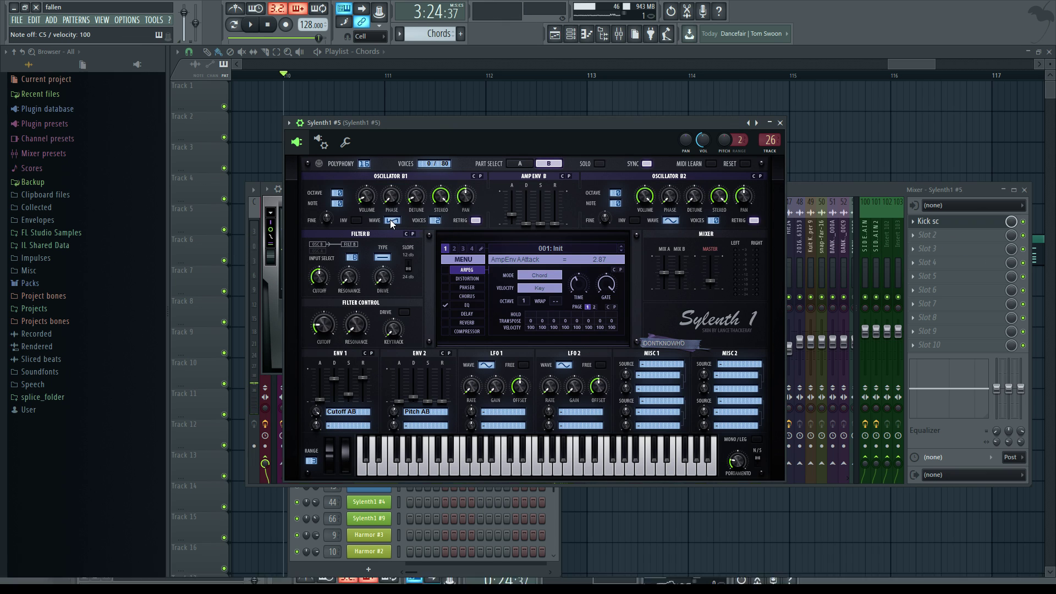
pyautogui.click(517, 162)
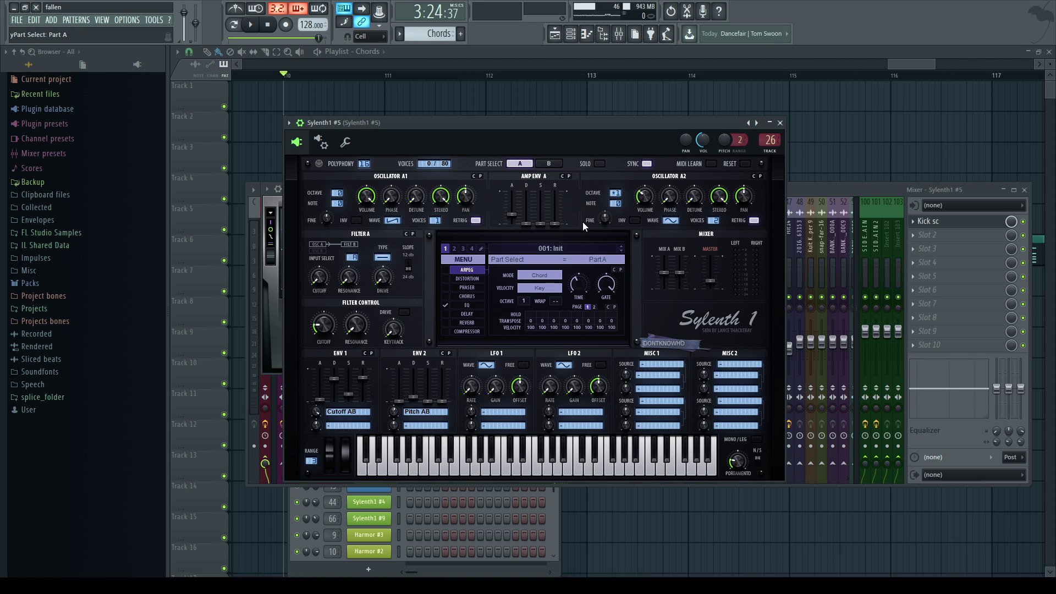
pyautogui.click(468, 305)
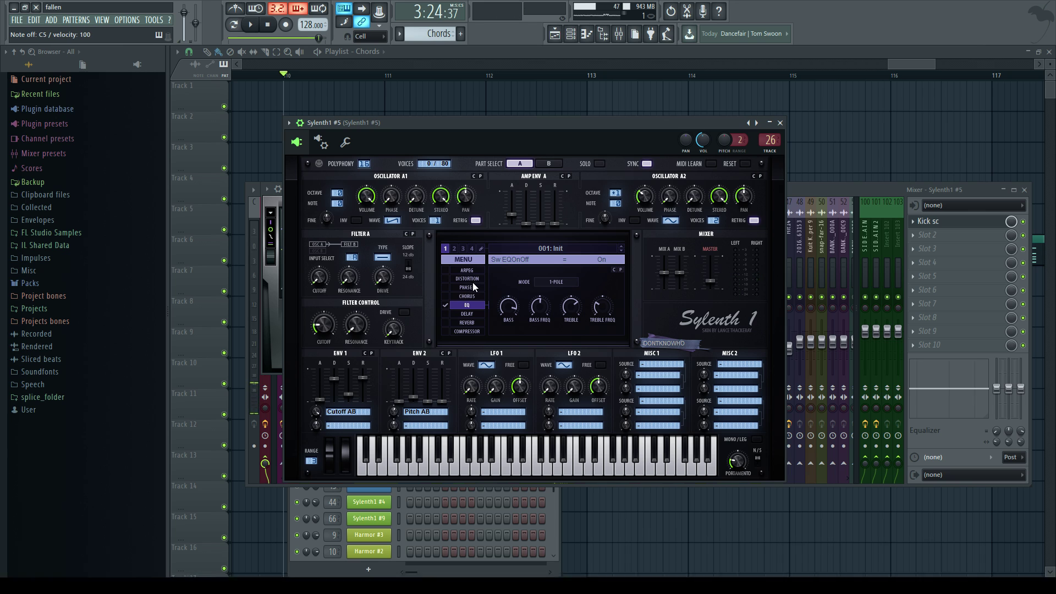
# - Open Massive #5 and audition its patch
pyautogui.click(586, 34)
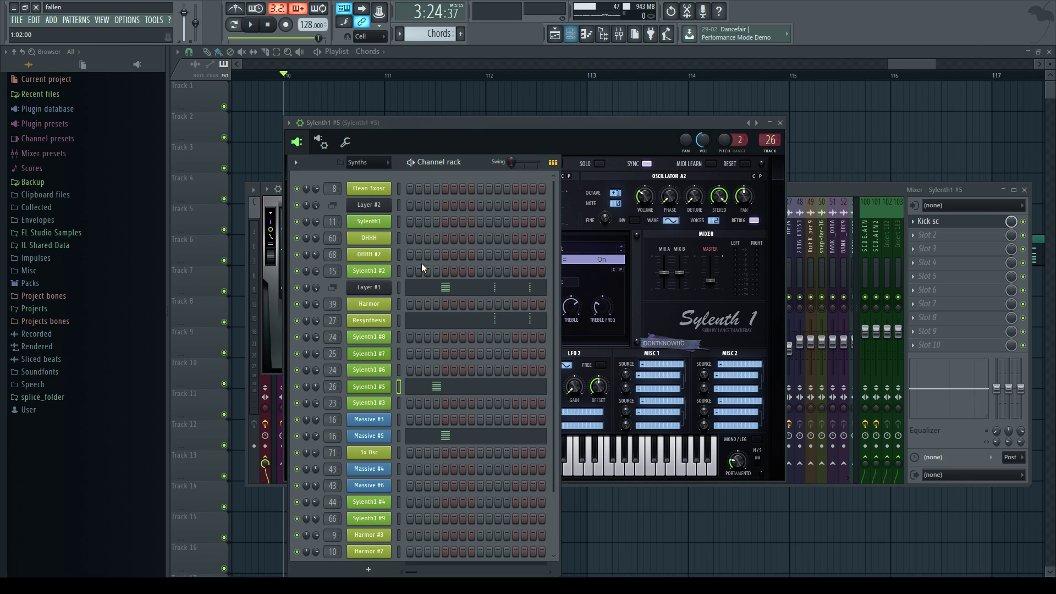
pyautogui.click(363, 436)
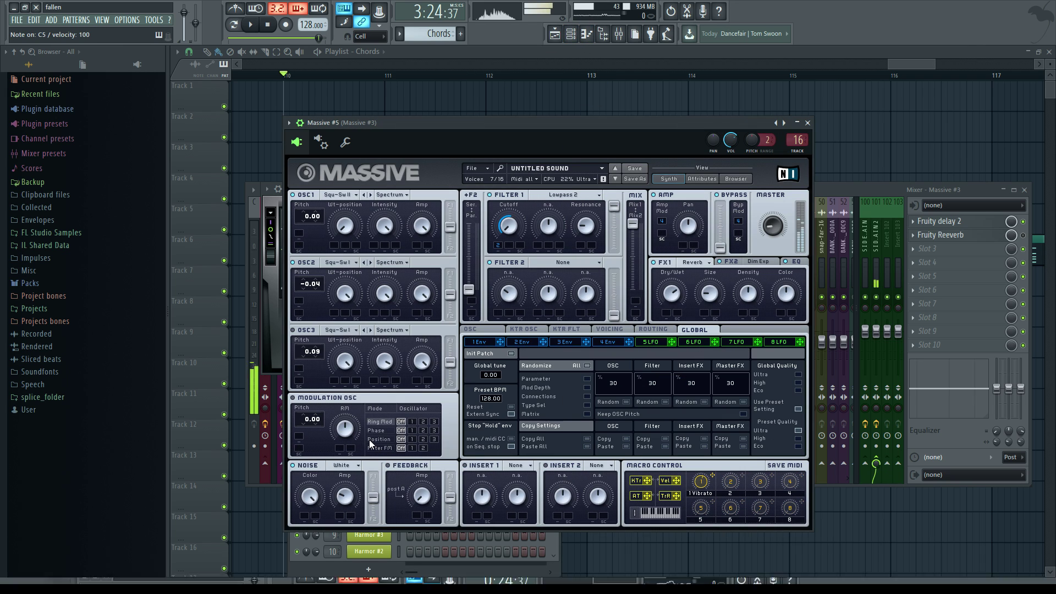
# - Bring up the channel rack and play the start of the Chords pattern to hear the Massive #5 layer
pyautogui.click(837, 184)
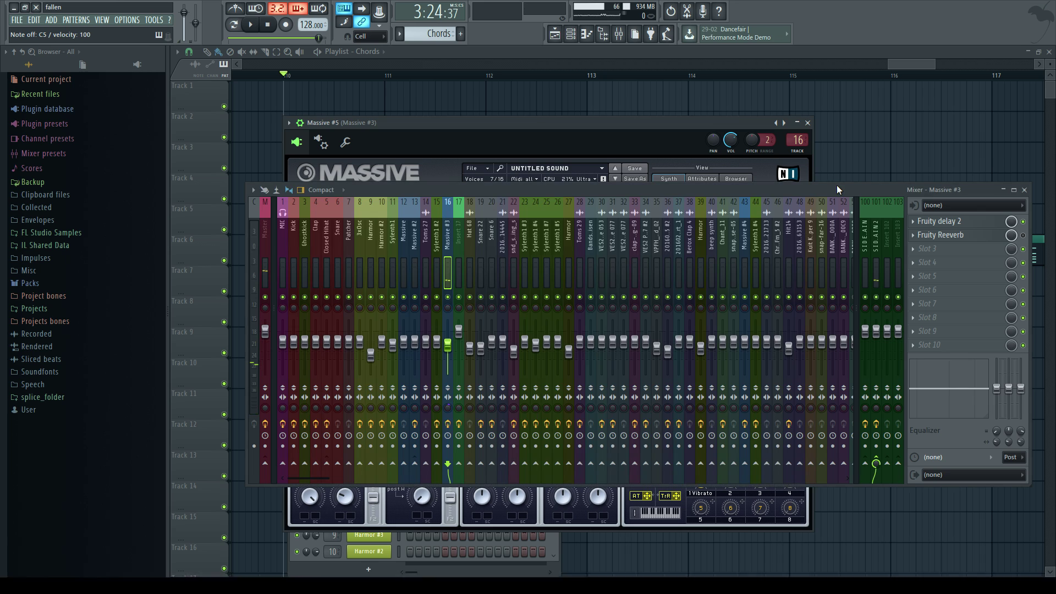
pyautogui.click(563, 34)
pyautogui.click(569, 35)
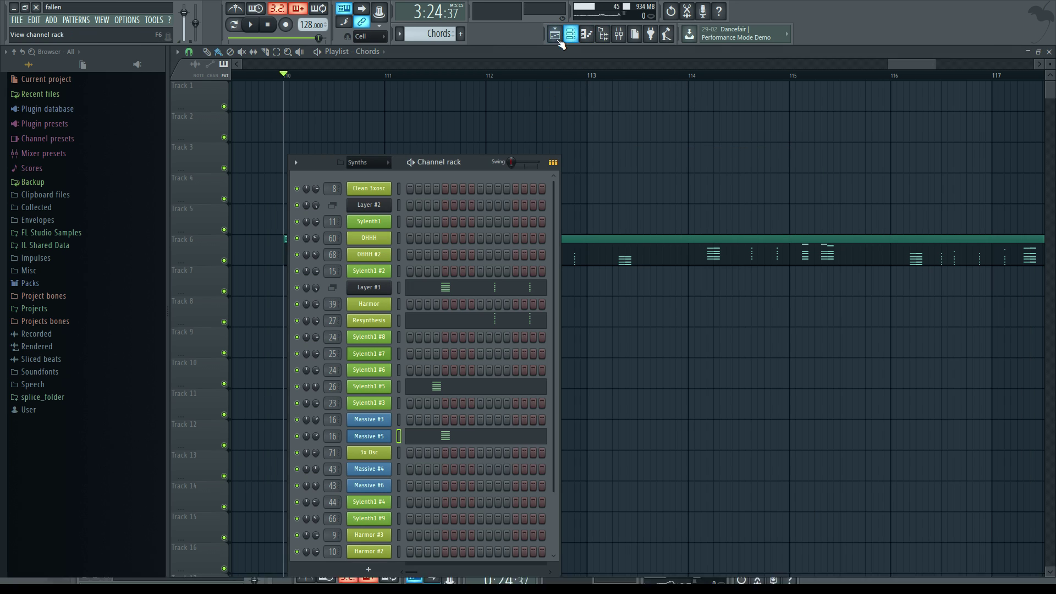
pyautogui.press('space')
pyautogui.press('space')
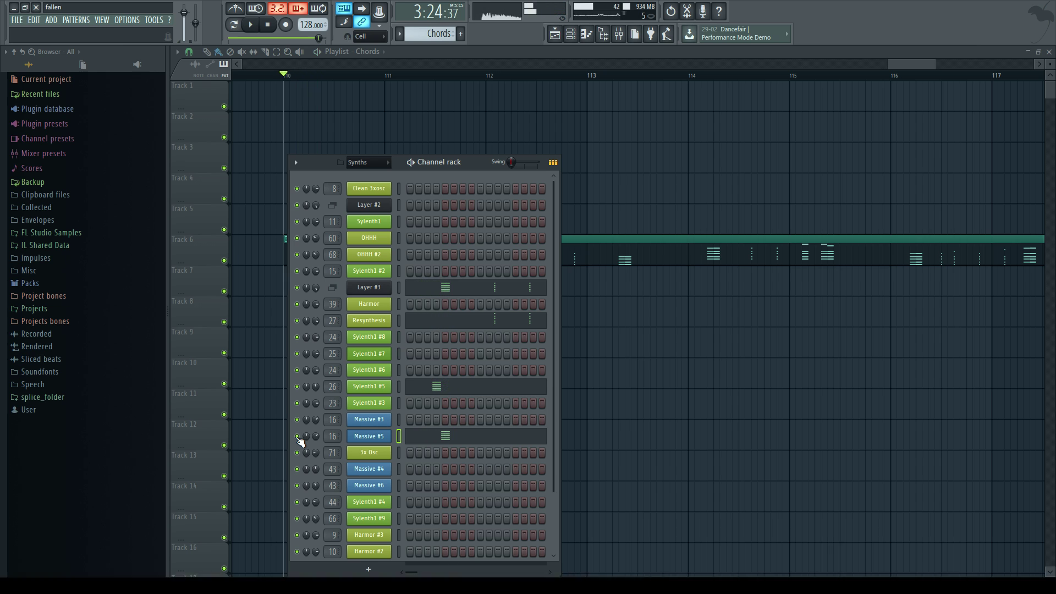
pyautogui.press('space')
pyautogui.press('space')
# - Open Massive #5, show its FX2 dimension expander, then raise the Filter 1 cutoff to 1 and audition the patch
pyautogui.click(358, 437)
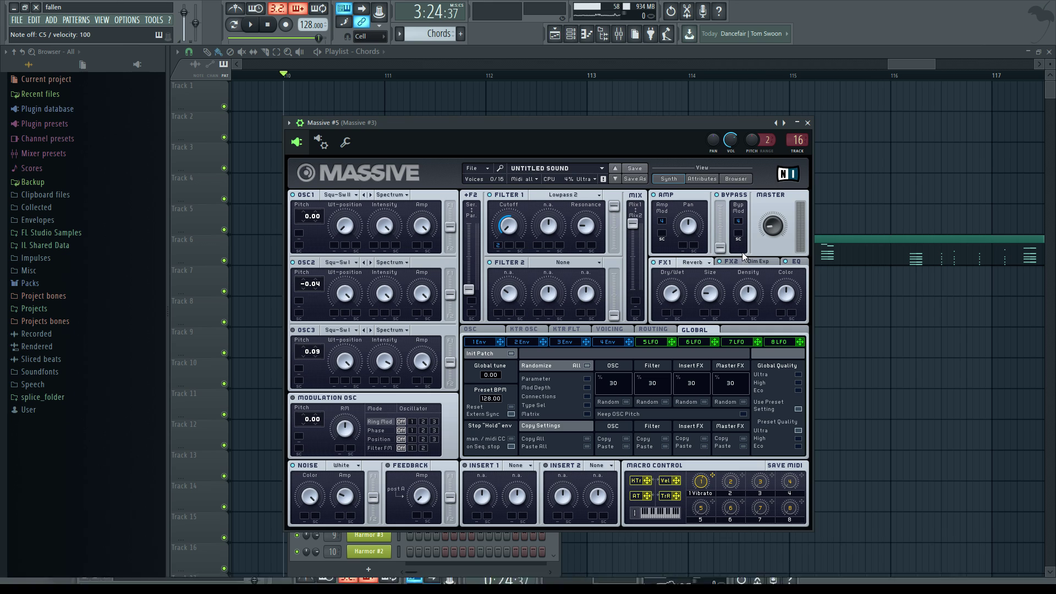
pyautogui.click(731, 263)
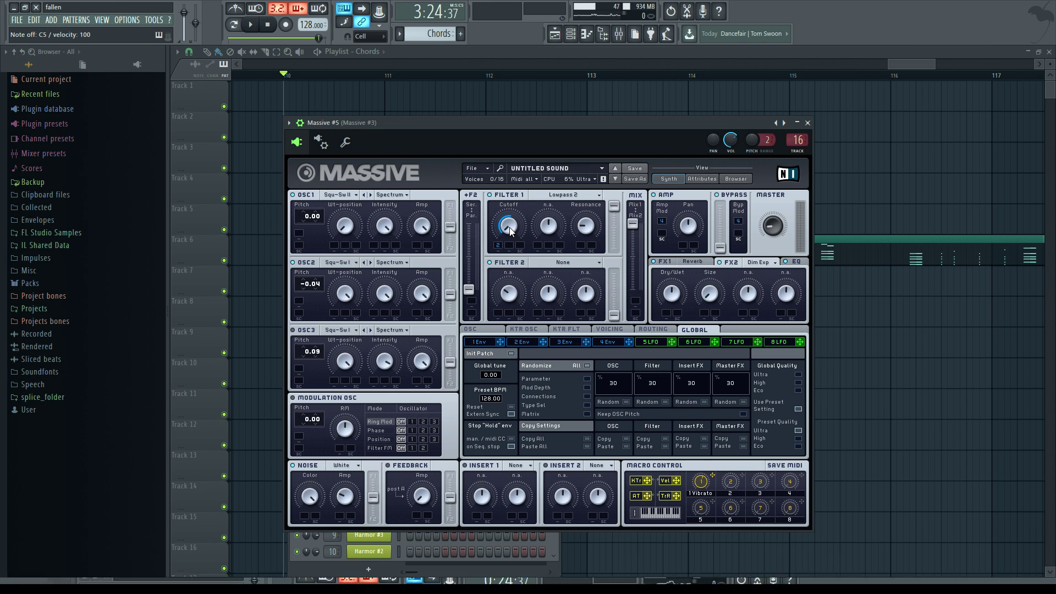
pyautogui.moveTo(509, 229); pyautogui.dragTo(509, 116)
pyautogui.press('z')
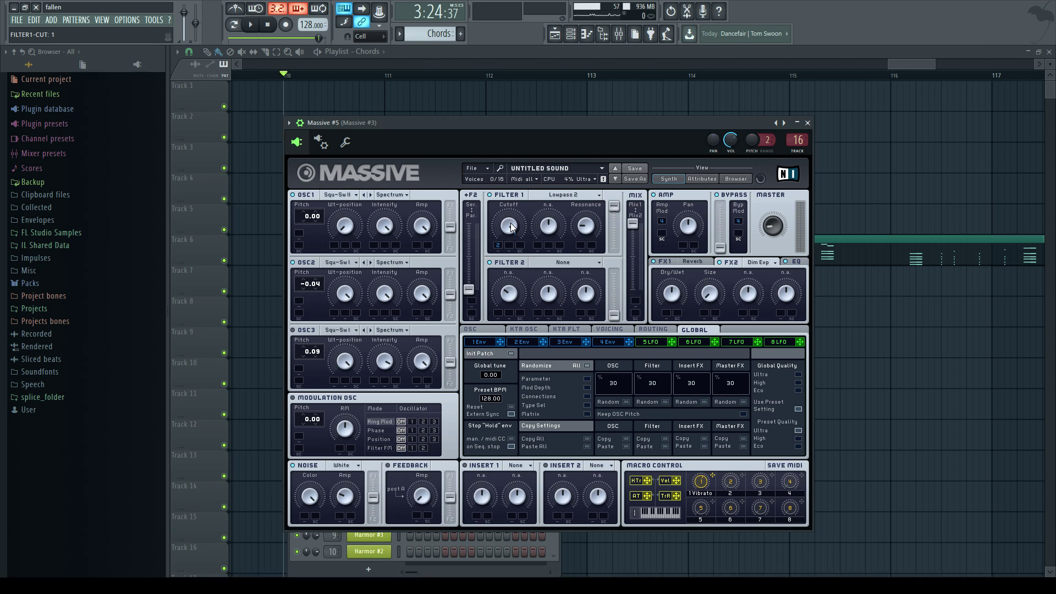
pyautogui.press('z')
# - View the Fruity delay 2 settings on the Massive #3 mixer track and close the effect
pyautogui.click(619, 34)
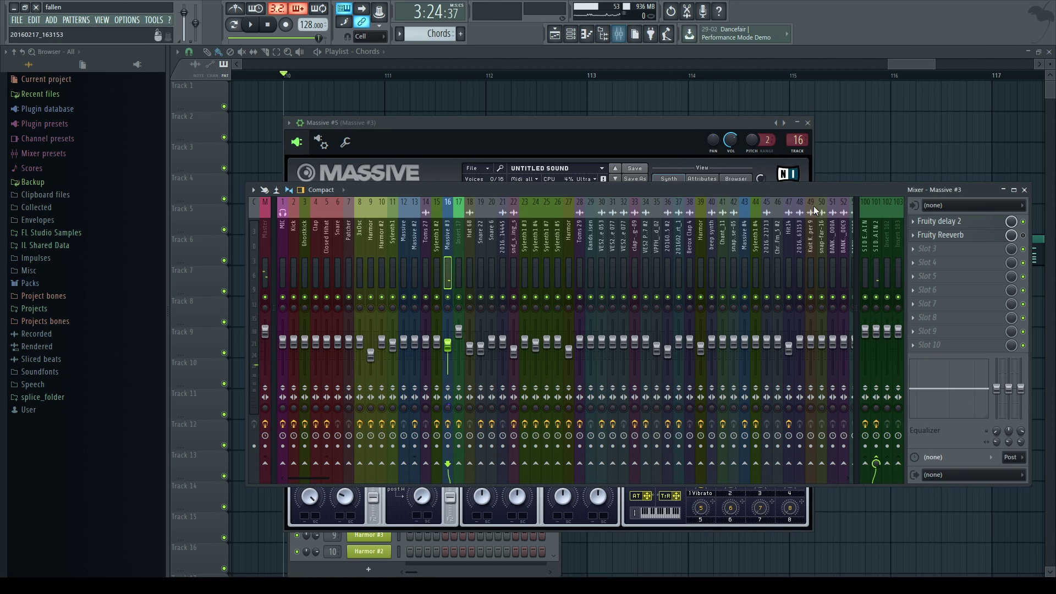
pyautogui.click(984, 225)
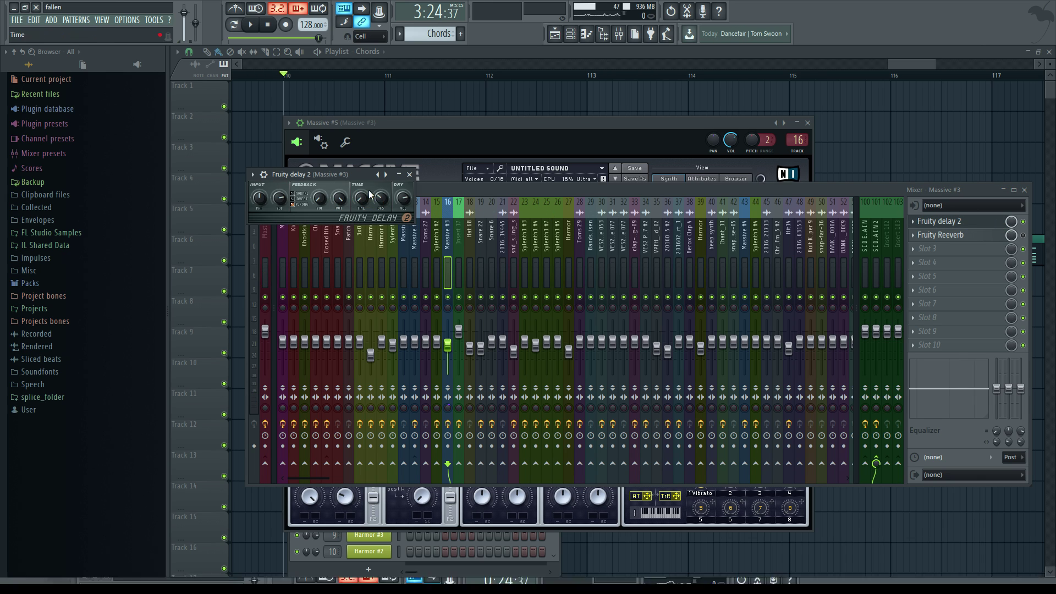
pyautogui.click(409, 175)
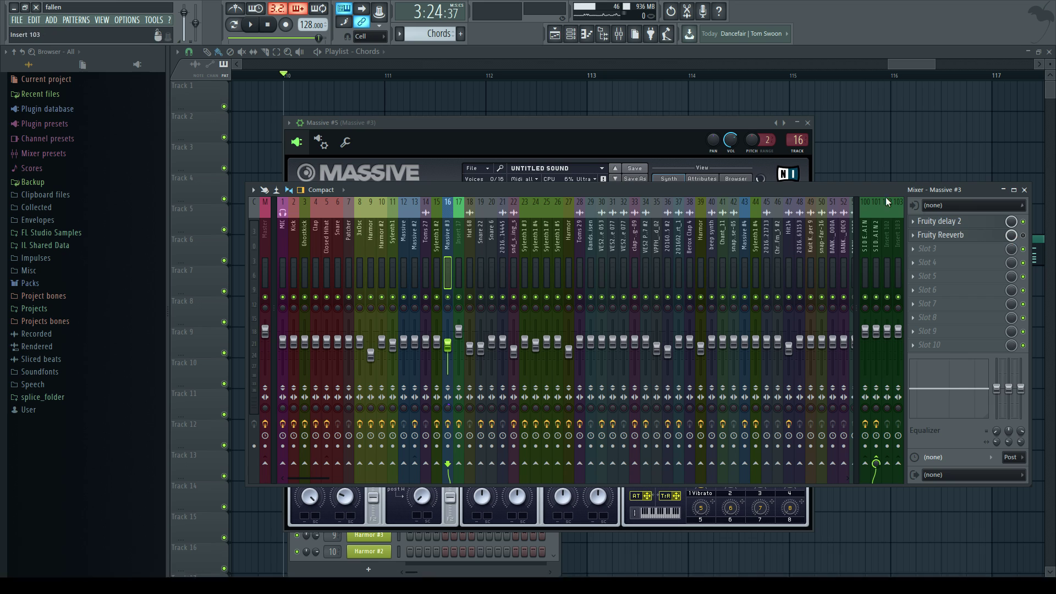
# - Select the Resynthesis channel in the channel rack and play the start of the Chords pattern
pyautogui.click(570, 34)
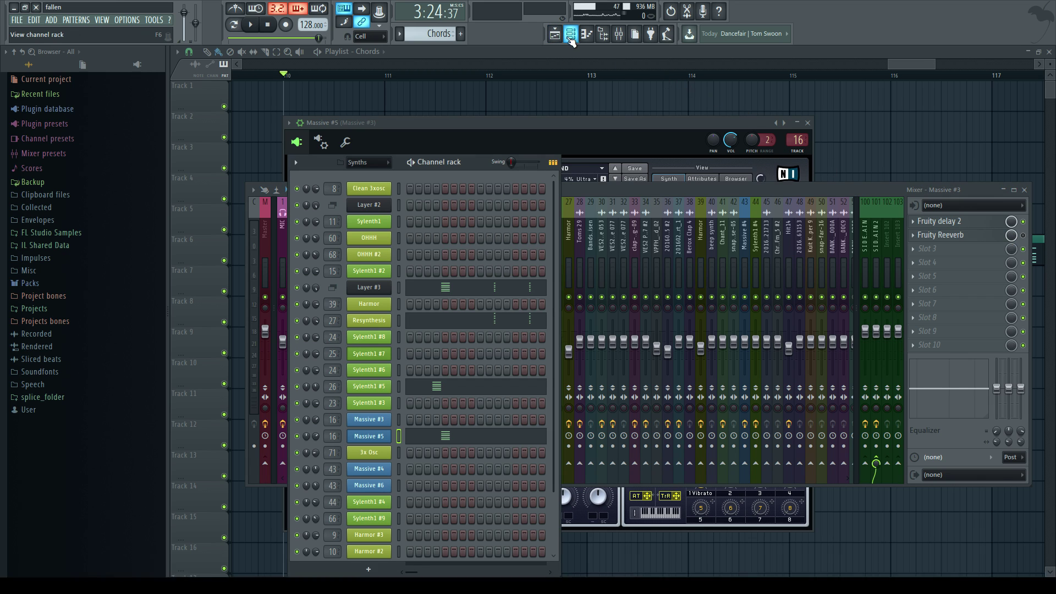
pyautogui.click(398, 320)
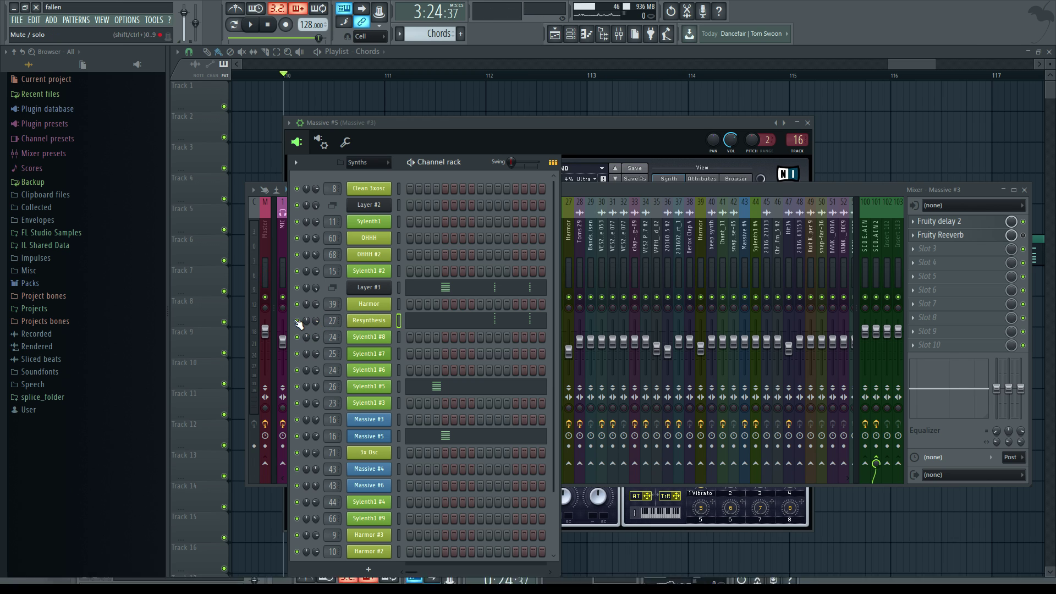
pyautogui.press('space')
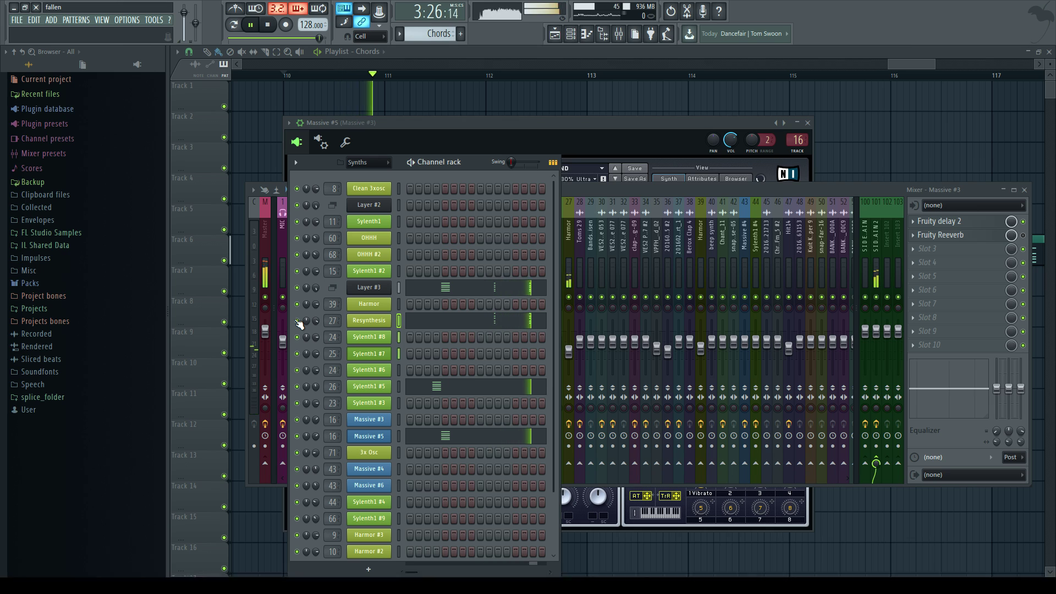
pyautogui.press('space')
# - Open the Resynthesis notes in the piano roll and play the short chord stabs with the channel rack shown
pyautogui.click(476, 324)
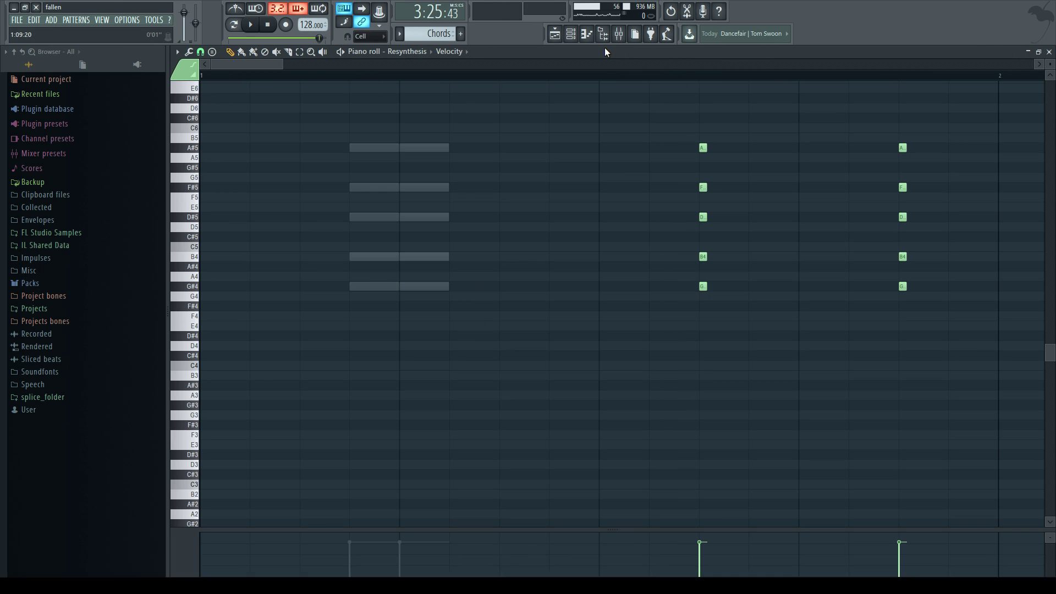
pyautogui.press('F6')
pyautogui.press('space')
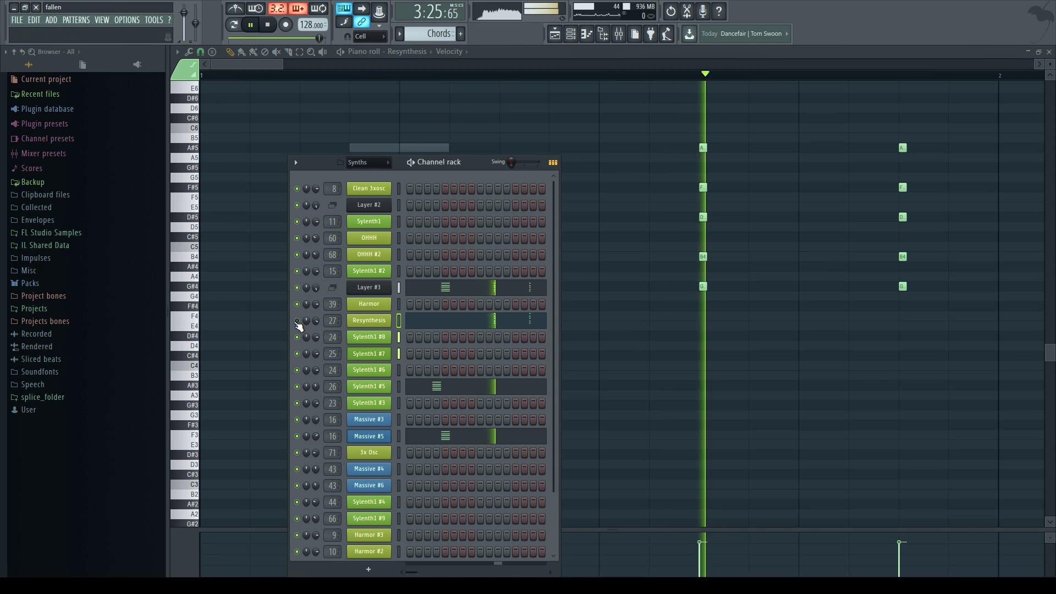
pyautogui.press('space')
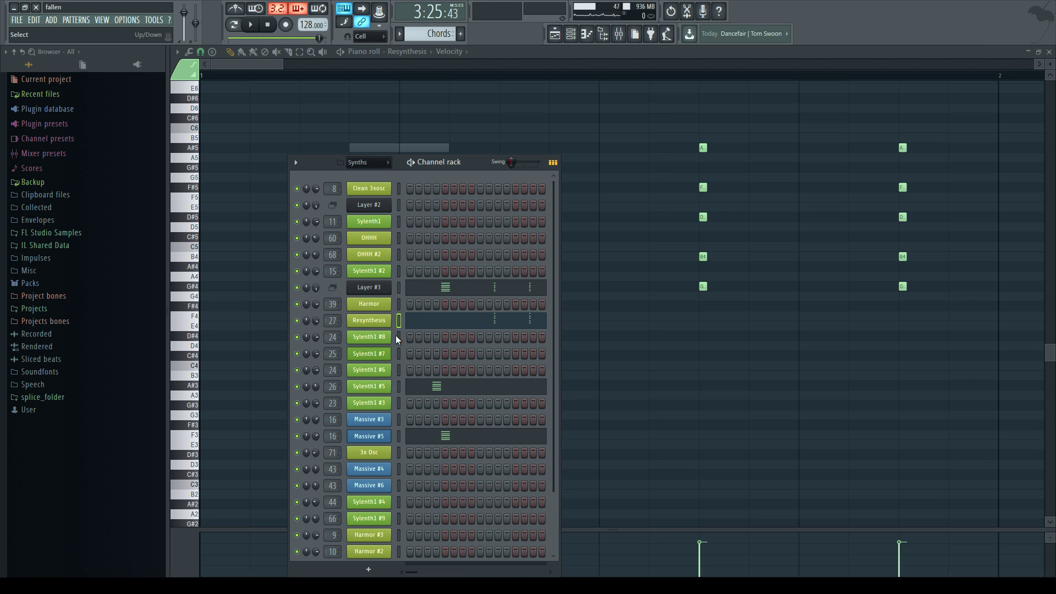
# - Open the Resynthesis Harmor patch and set its image looping mode to One-shot
pyautogui.click(384, 322)
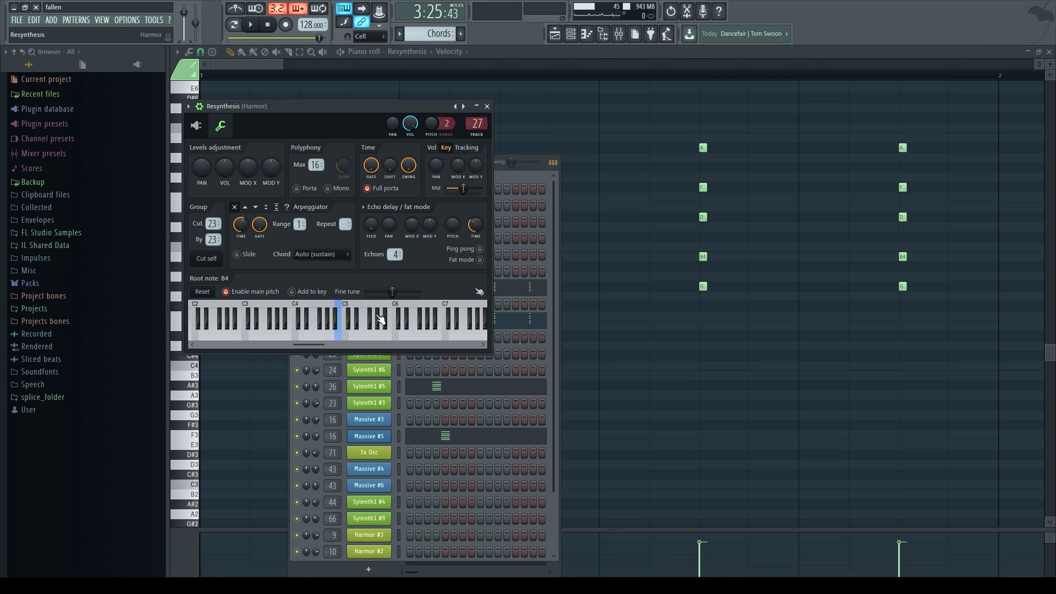
pyautogui.click(196, 126)
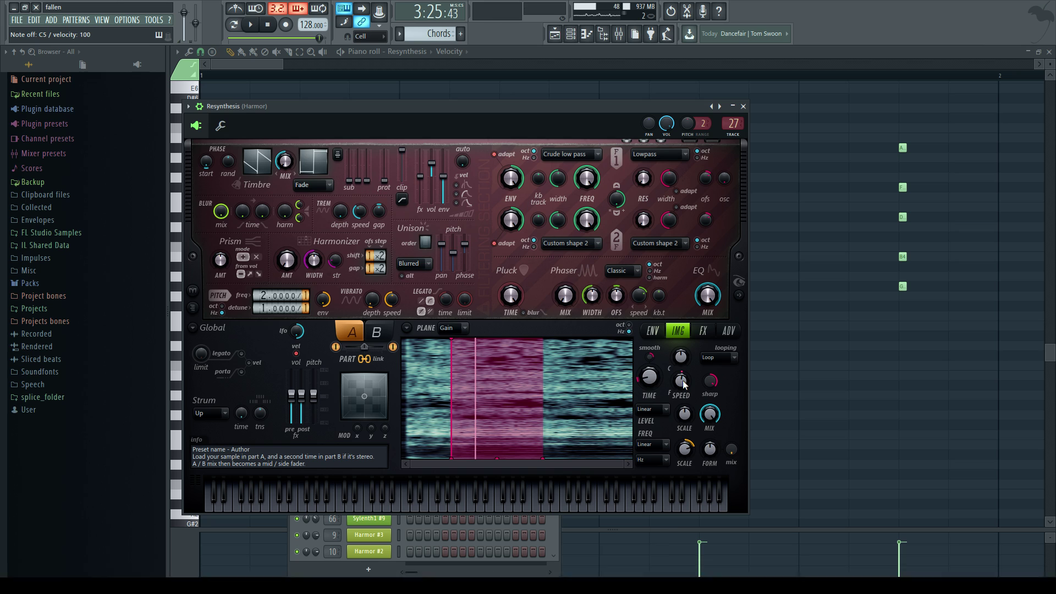
pyautogui.scroll(1, 718, 357)
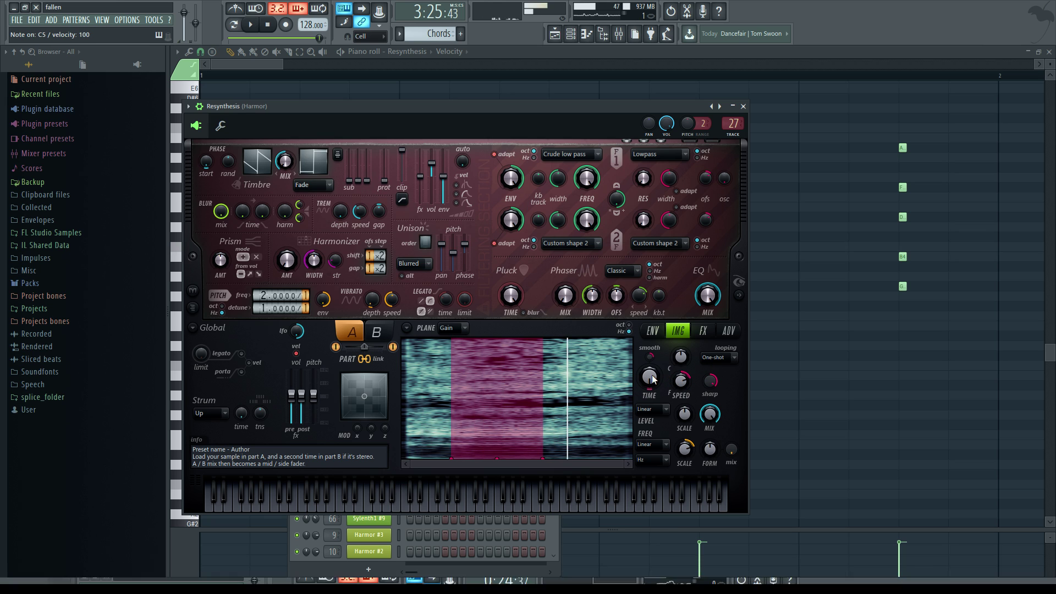
# - Examine the Fruity Stereo Shaper and Fruity Reeverb settings on the Harmor mixer track, then close the Resynthesis patch
pyautogui.click(619, 33)
pyautogui.click(950, 221)
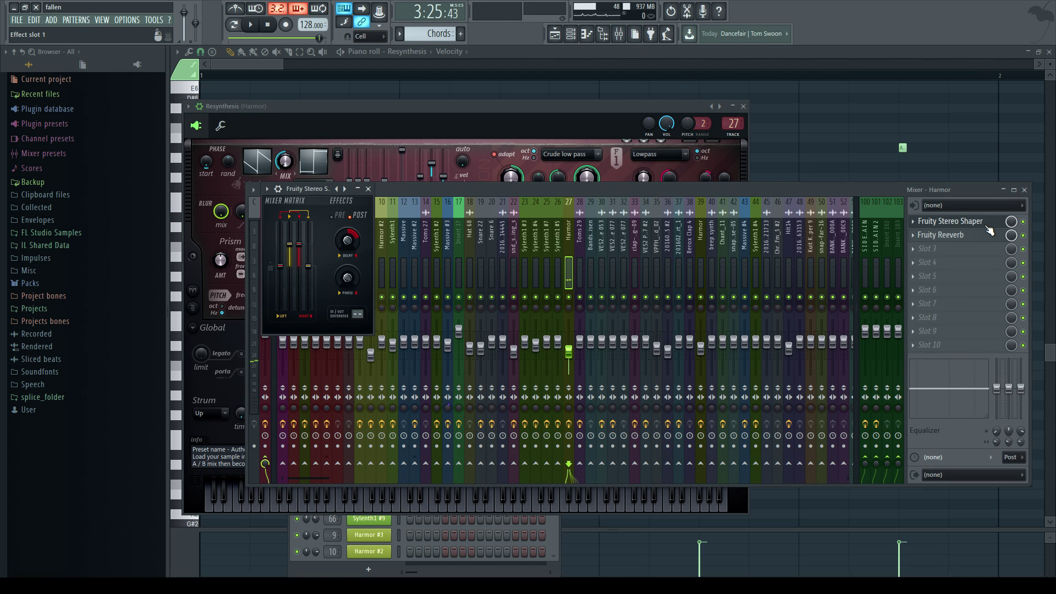
pyautogui.click(347, 240)
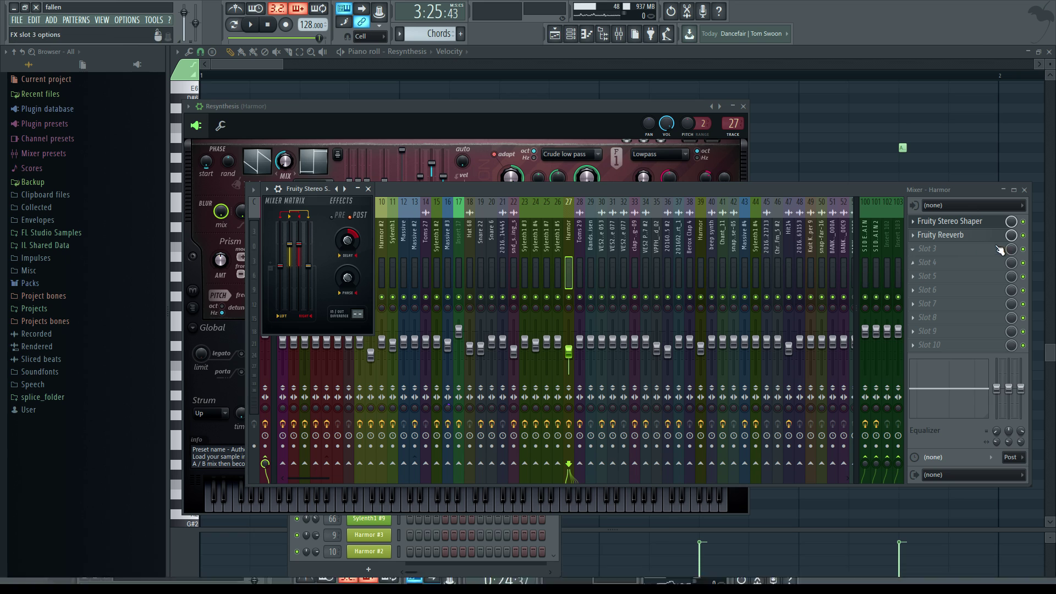
pyautogui.click(998, 235)
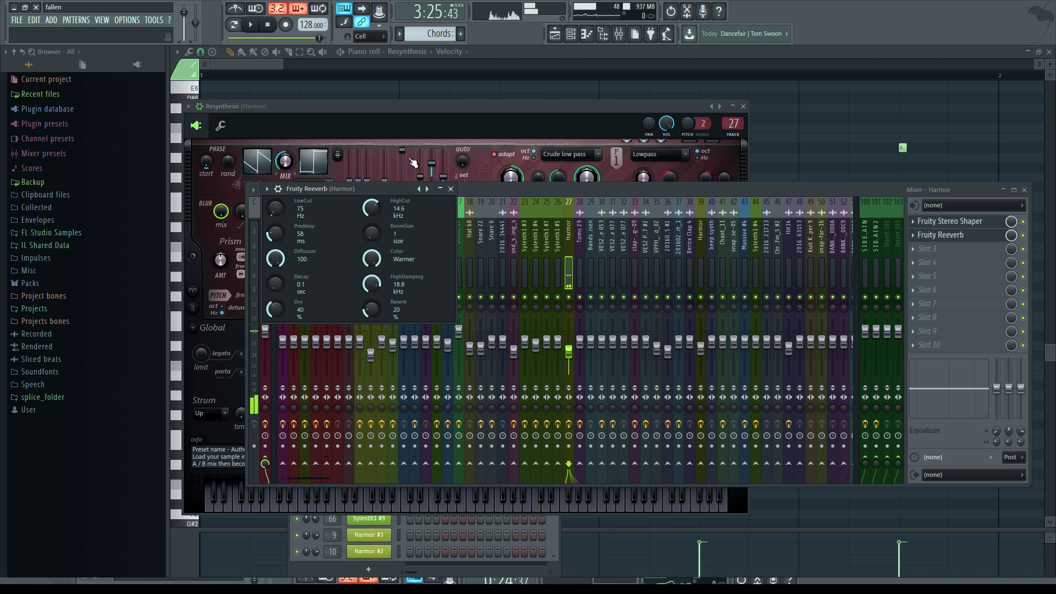
pyautogui.click(405, 124)
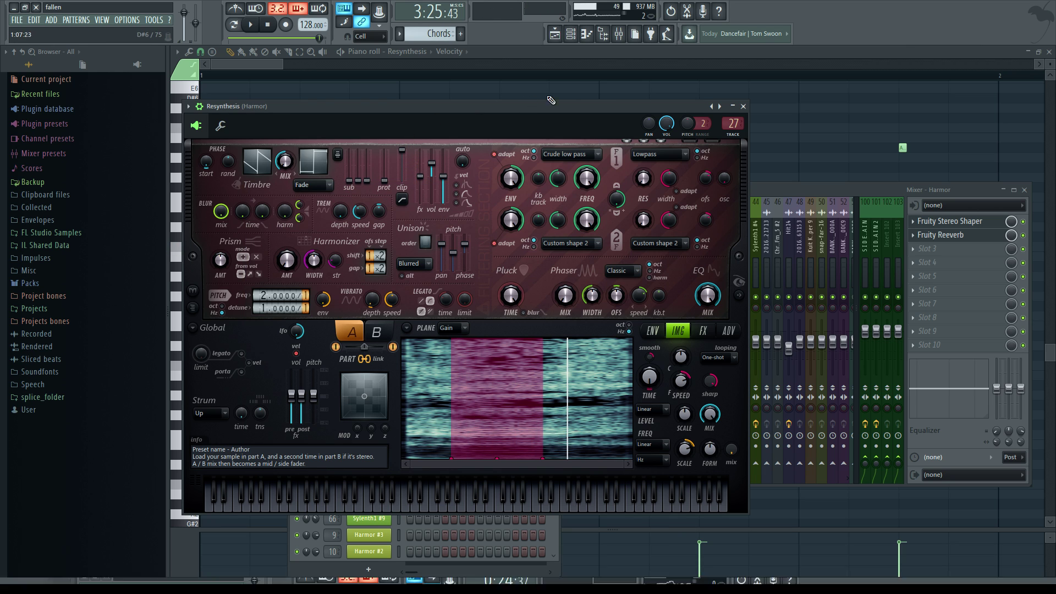
pyautogui.click(743, 106)
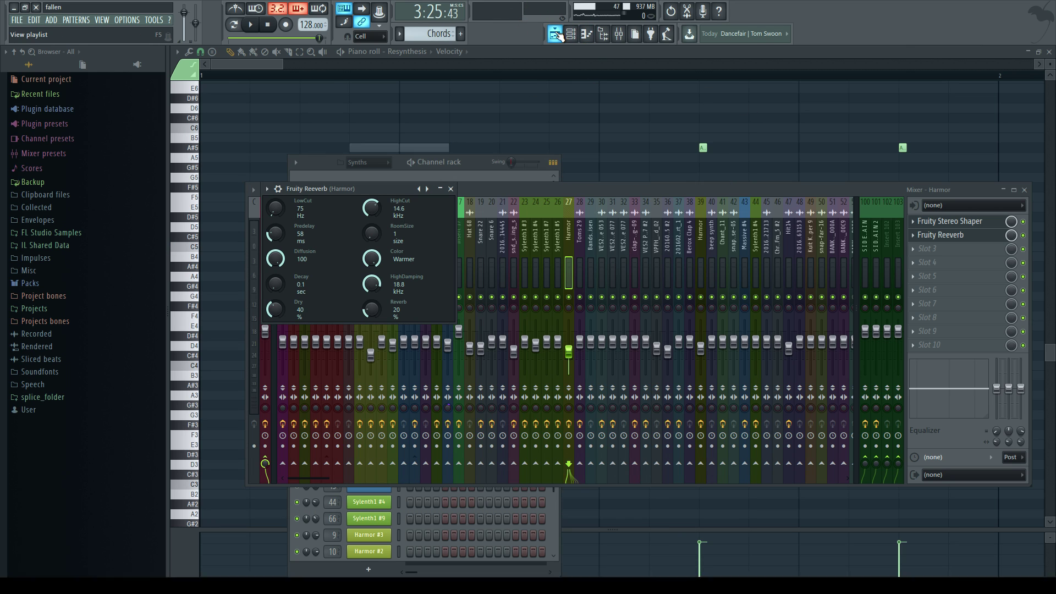
# - Play the Chords clip in the playlist while setting the Resynthesis patch's image speed to 23.74%
pyautogui.press('F5')
pyautogui.click(282, 80)
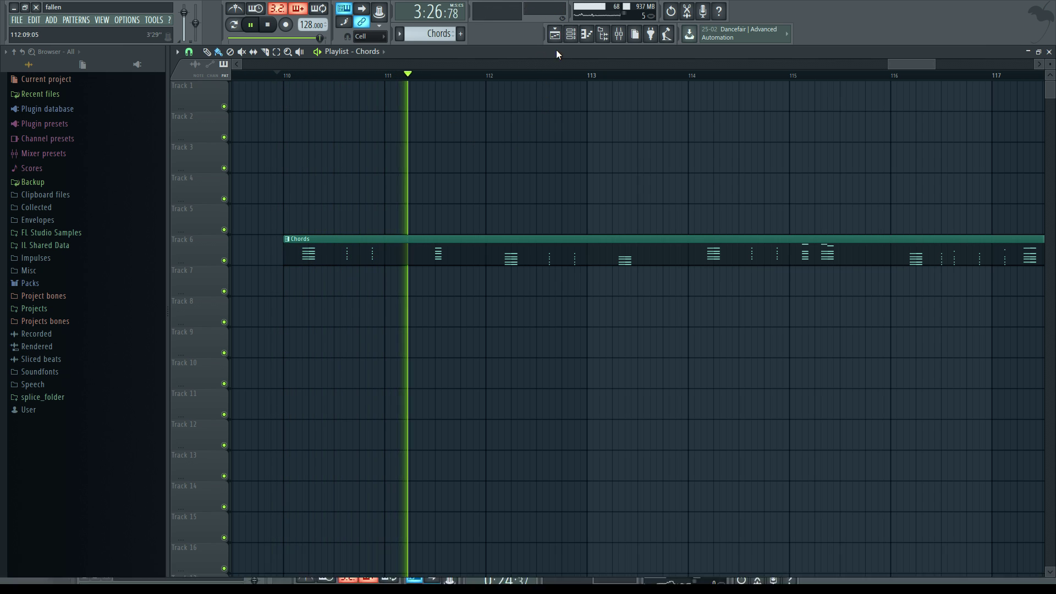
pyautogui.press('F6')
pyautogui.click(385, 320)
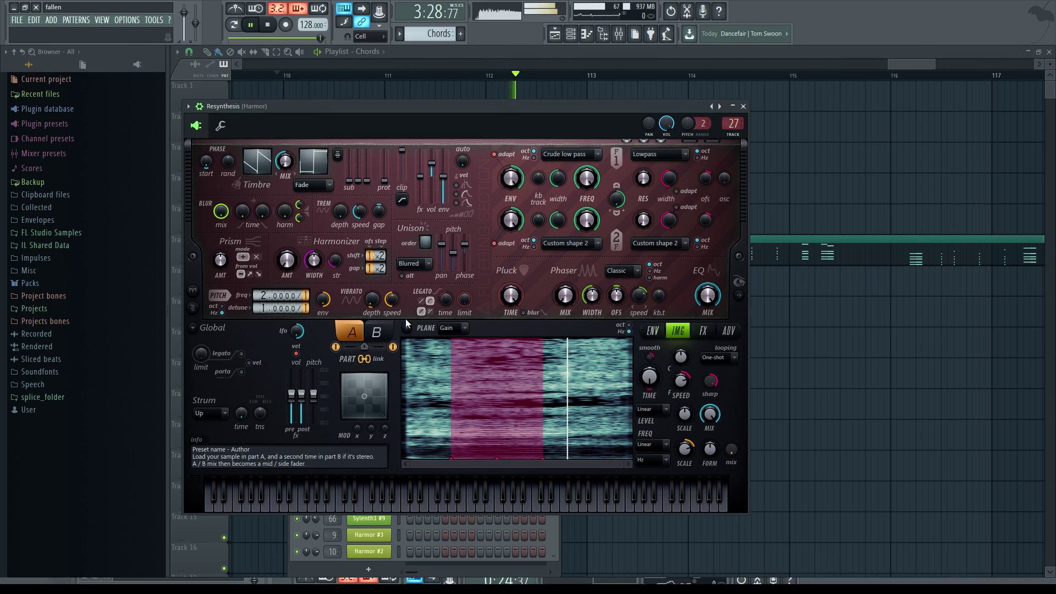
pyautogui.moveTo(681, 380); pyautogui.dragTo(681, 404)
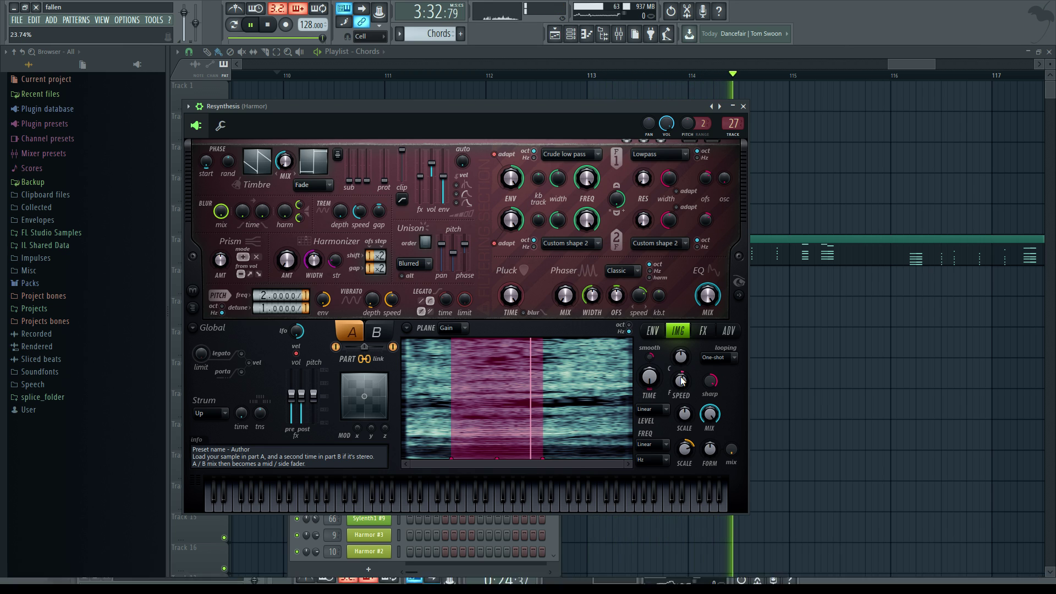
pyautogui.press('space')
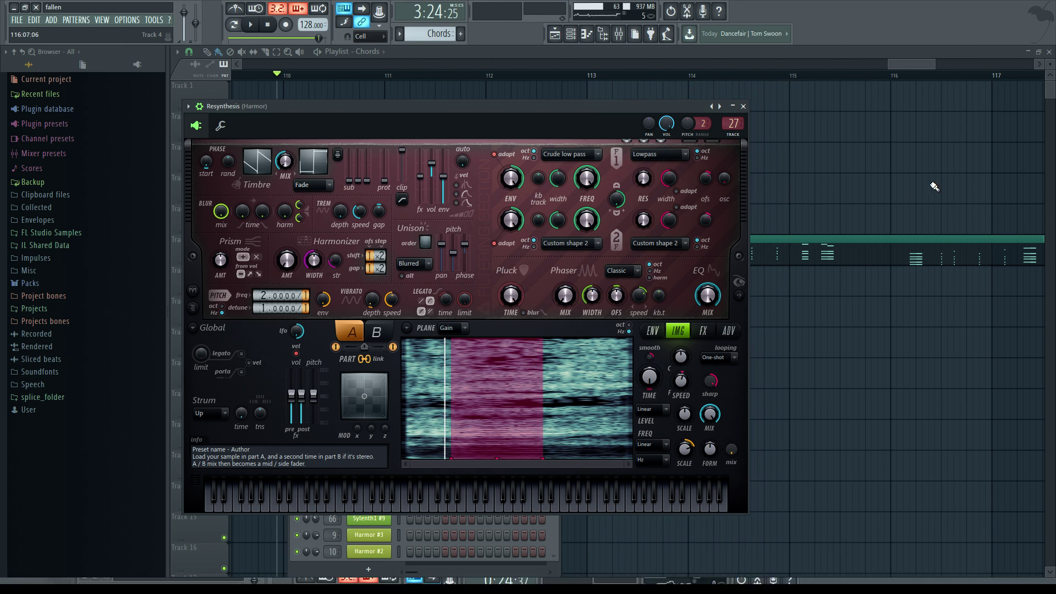
# - Return to the playlist and show the whole Chords clip
pyautogui.click(915, 67)
pyautogui.scroll(-5, 551, 198)
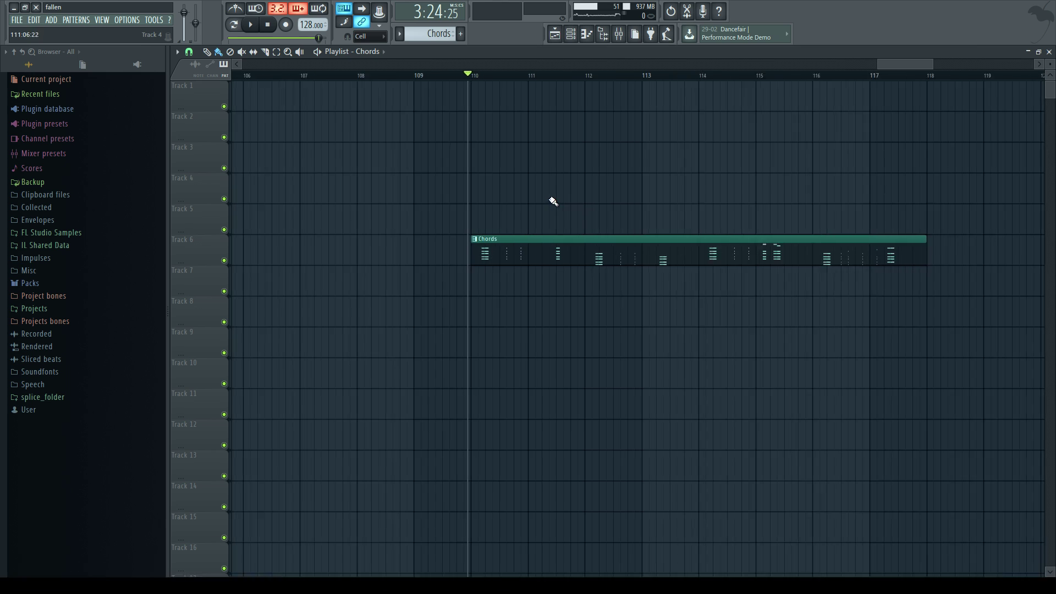